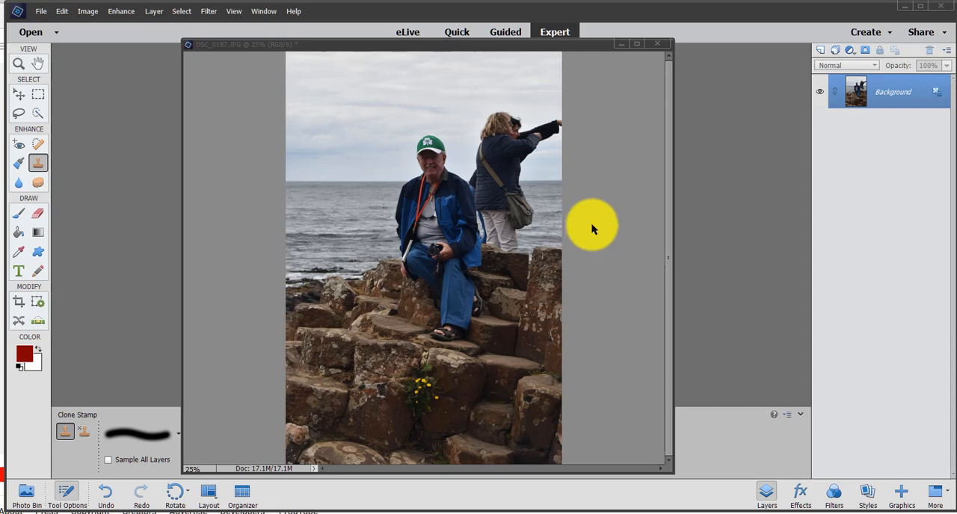
# Step: Duplicate the Background layer as "retouched image"
pyautogui.click(890, 97)
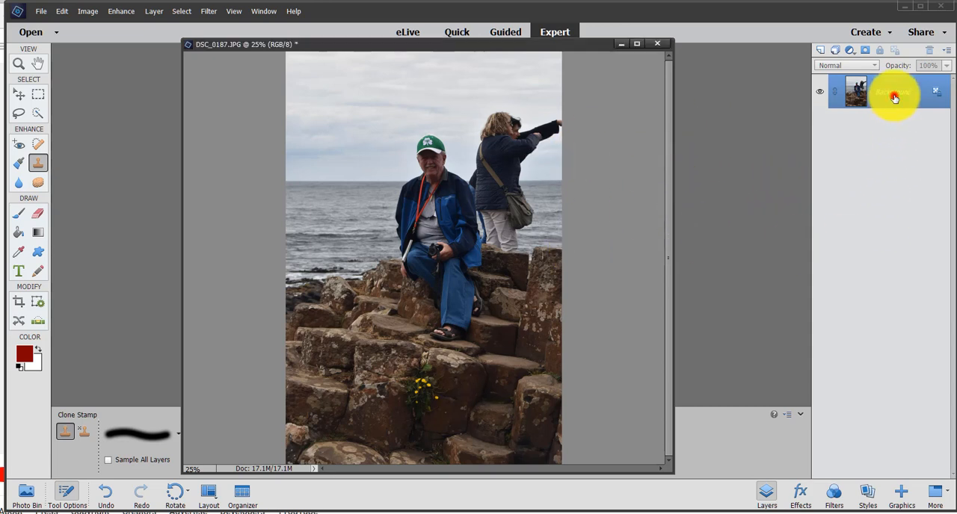
pyautogui.rightClick(896, 94)
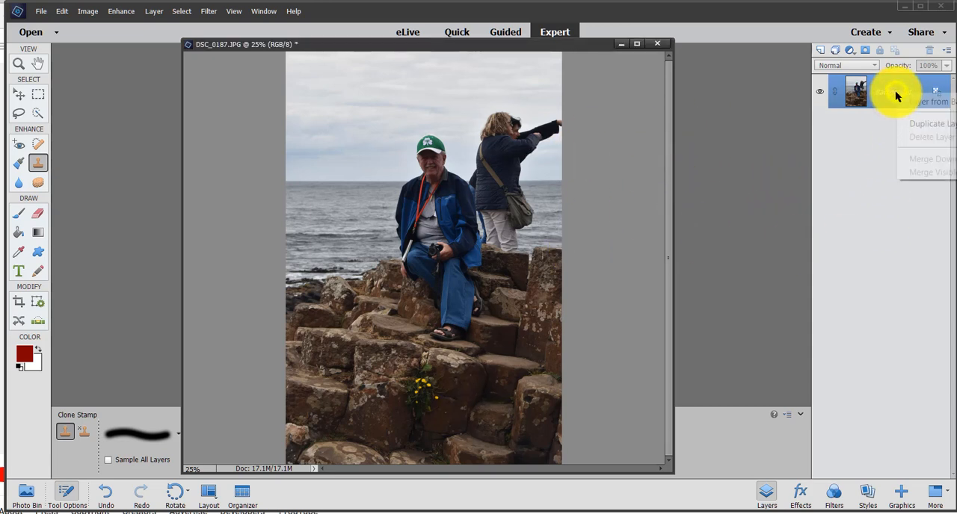
pyautogui.click(953, 127)
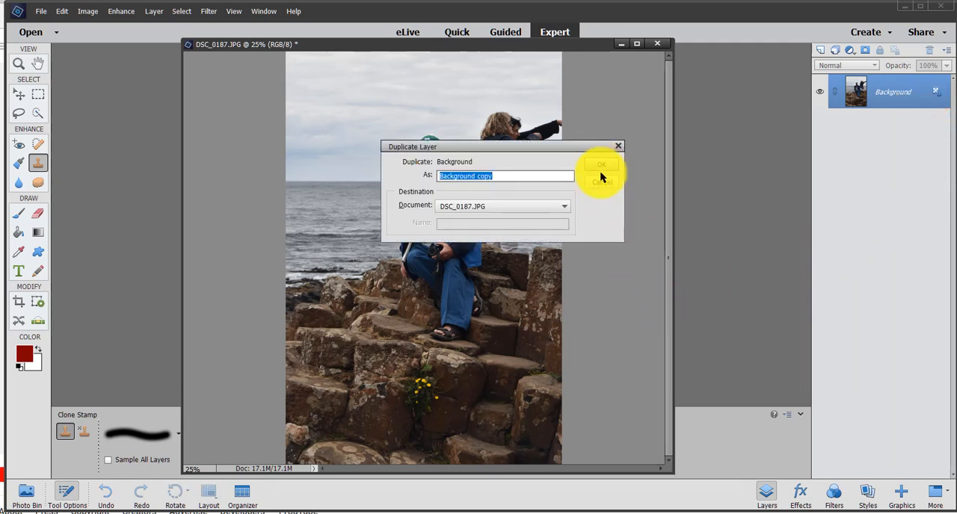
pyautogui.press('BackSpace')
pyautogui.write('retouched')
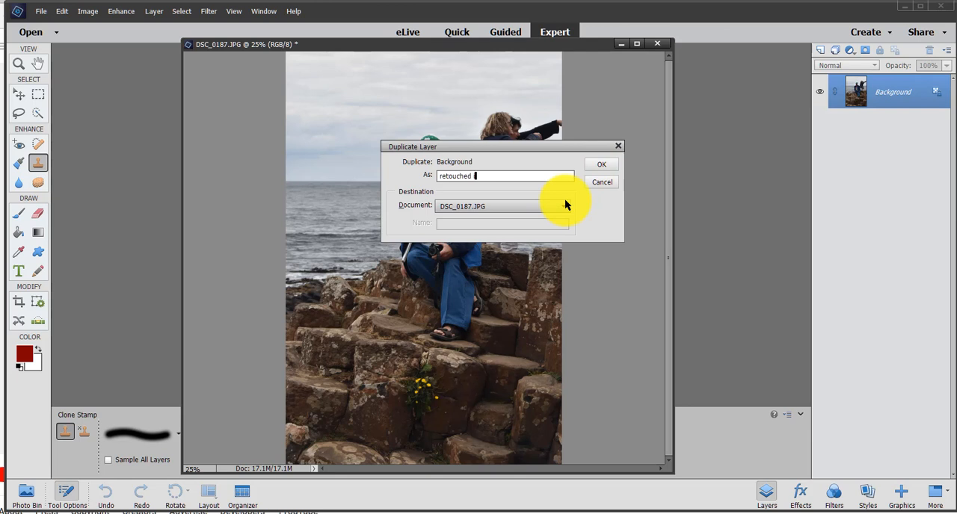
pyautogui.write(' image')
pyautogui.press('Return')
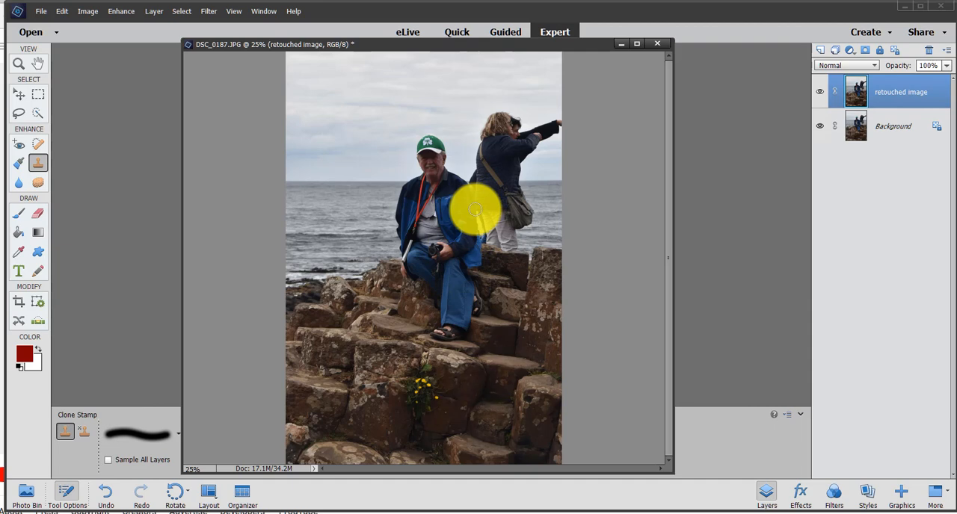
pyautogui.hotkey('ctrl', 'l')
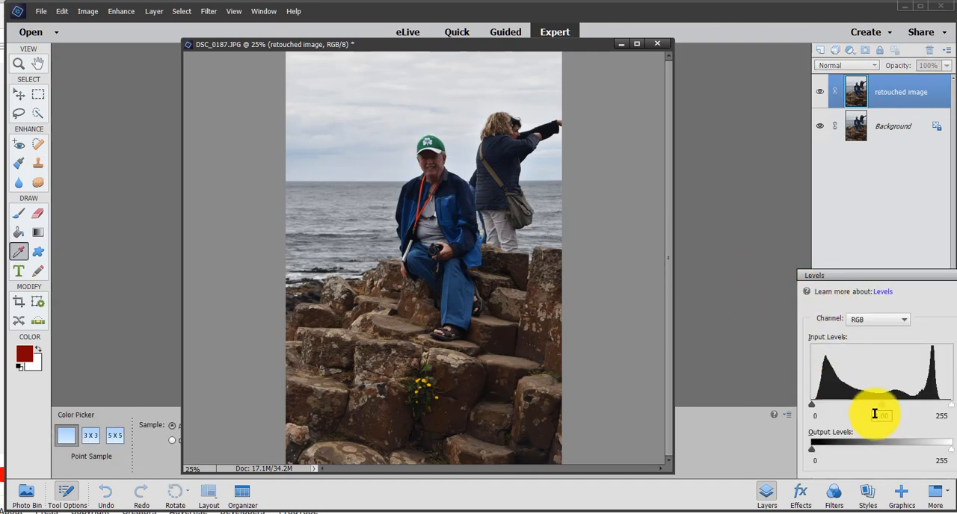
pyautogui.moveTo(879, 408); pyautogui.dragTo(858, 405)
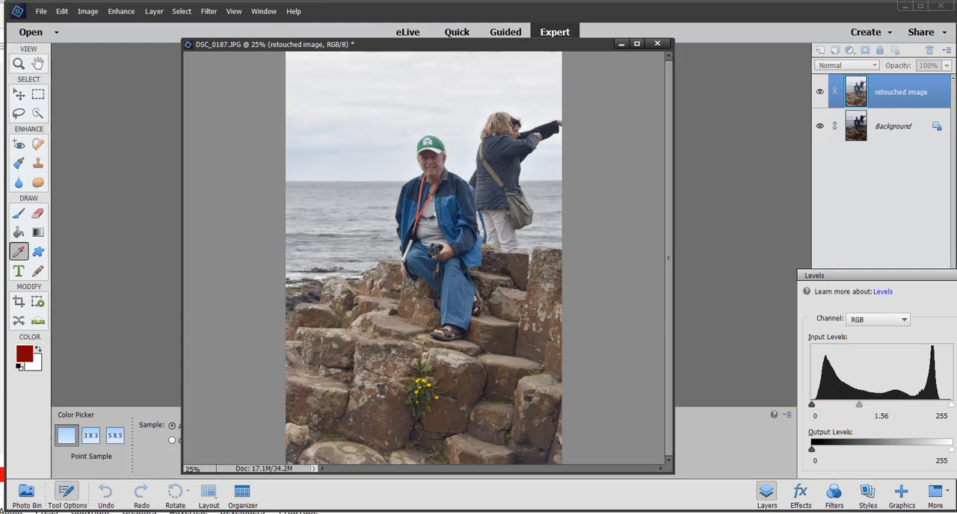
pyautogui.click(955, 398)
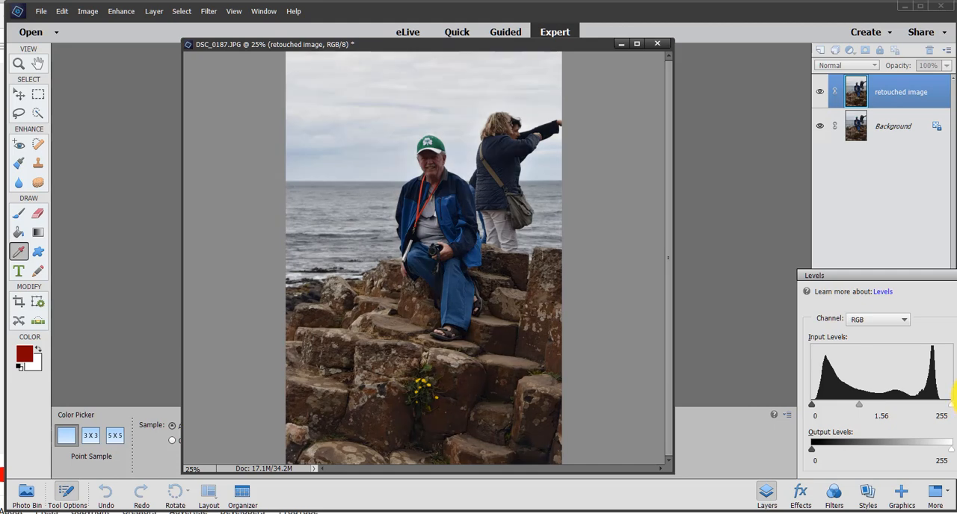
pyautogui.click(956, 398)
pyautogui.click(956, 398)
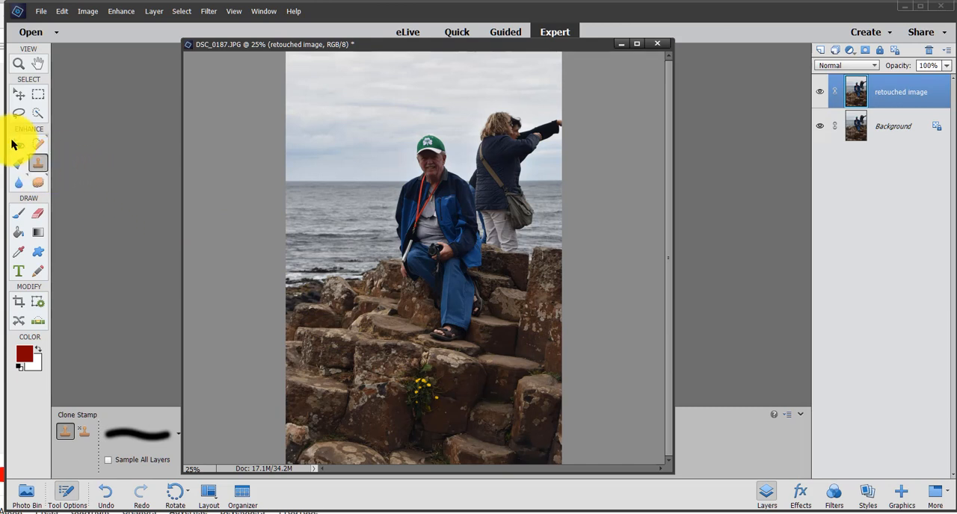
# Step: Select the rocks, the seated man and the standing people behind him with the Quick Selection tool
pyautogui.click(37, 112)
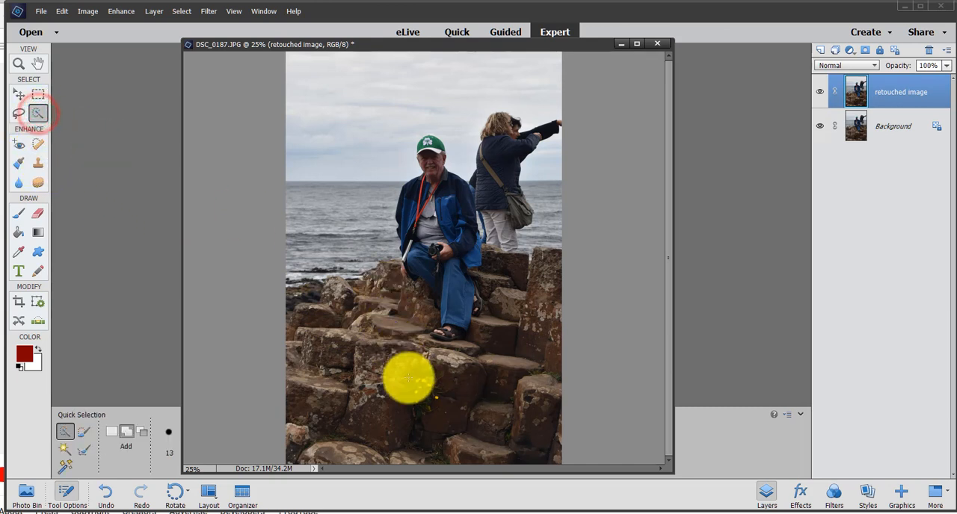
pyautogui.moveTo(404, 397)
pyautogui.mouseDown()
pyautogui.moveTo(428, 358)
pyautogui.moveTo(346, 381)
pyautogui.moveTo(367, 414)
pyautogui.moveTo(468, 410)
pyautogui.moveTo(439, 354)
pyautogui.moveTo(447, 282)
pyautogui.moveTo(434, 276)
pyautogui.moveTo(372, 301)
pyautogui.moveTo(315, 298)
pyautogui.moveTo(479, 357)
pyautogui.moveTo(532, 327)
pyautogui.moveTo(522, 276)
pyautogui.moveTo(469, 251)
pyautogui.moveTo(432, 210)
pyautogui.moveTo(420, 178)
pyautogui.moveTo(428, 141)
pyautogui.mouseUp()
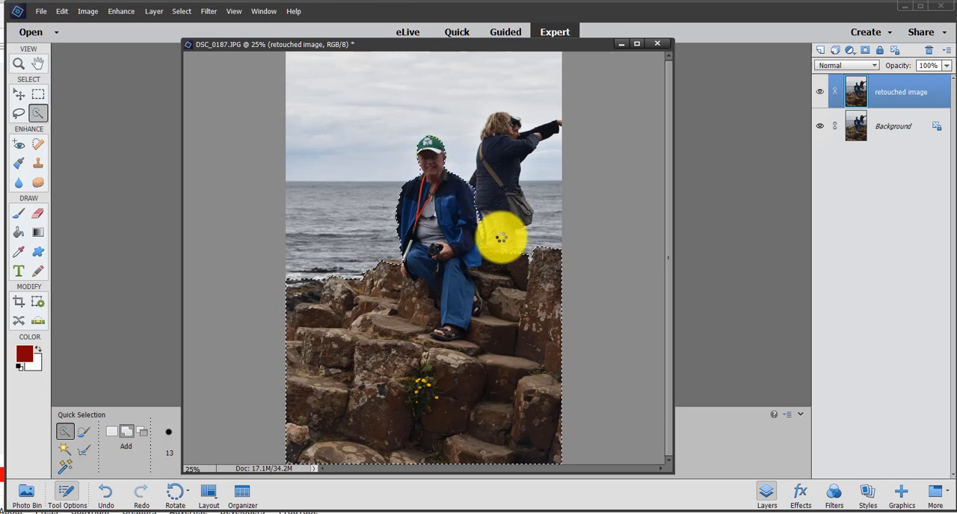
pyautogui.moveTo(491, 259); pyautogui.dragTo(500, 210)
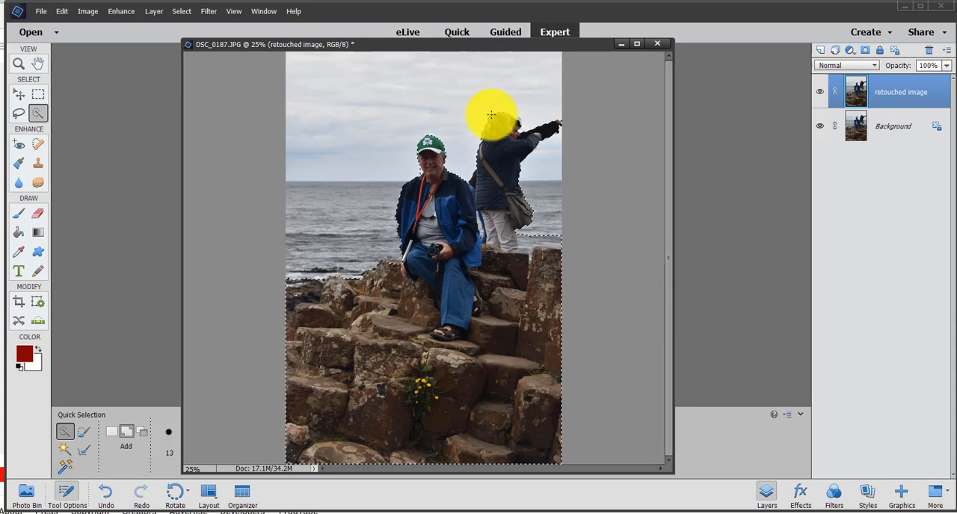
# Step: Clean up the selection around the sea strip and the standing woman's trousers, and copy the selected area onto a new layer
pyautogui.moveTo(494, 42)
pyautogui.mouseDown()
pyautogui.moveTo(733, 77)
pyautogui.moveTo(678, 61)
pyautogui.mouseUp()
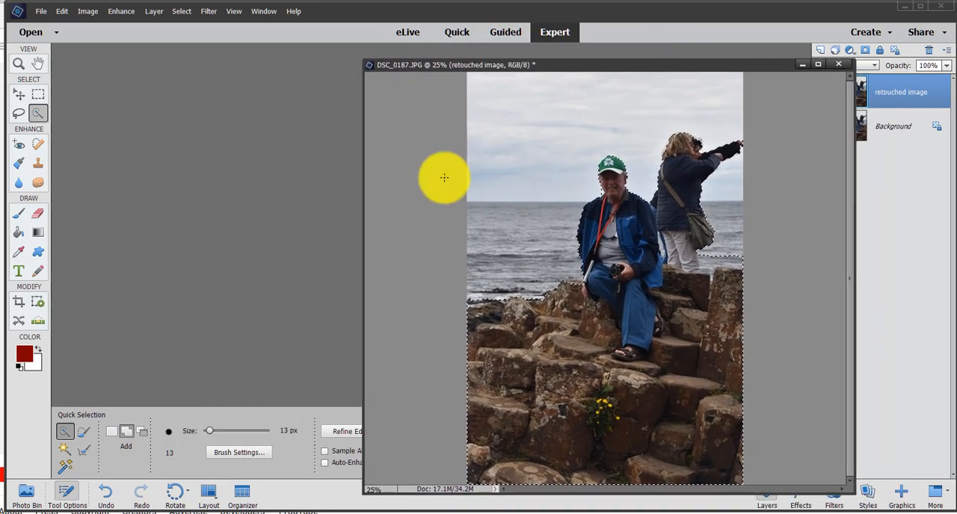
pyautogui.click(142, 433)
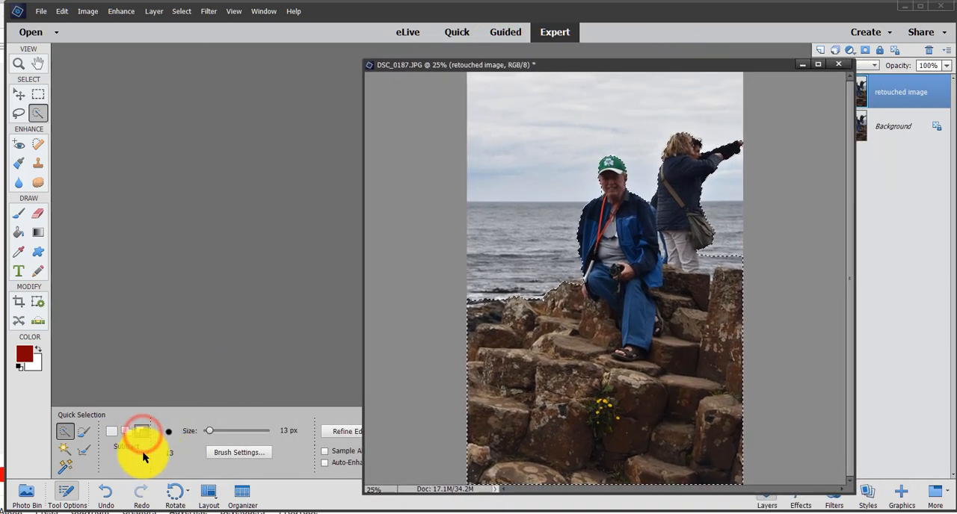
pyautogui.click(735, 259)
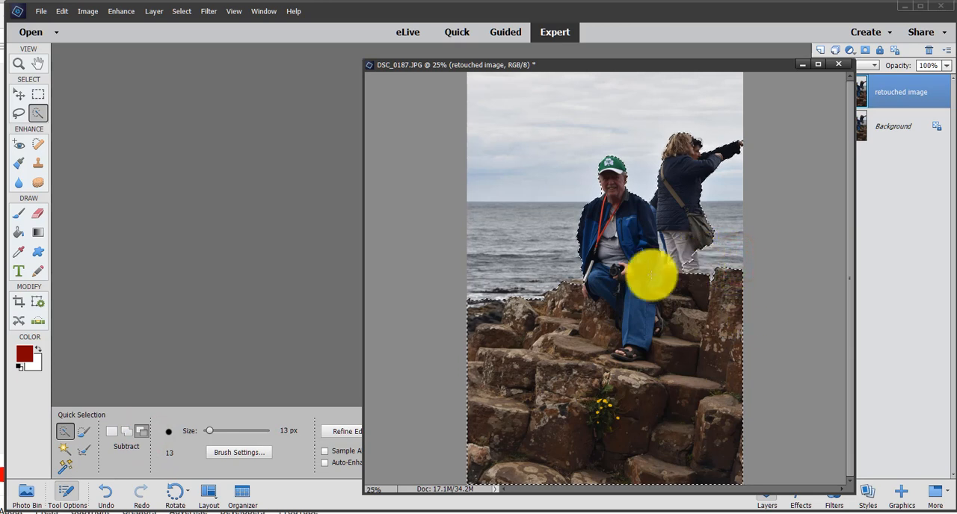
pyautogui.click(126, 431)
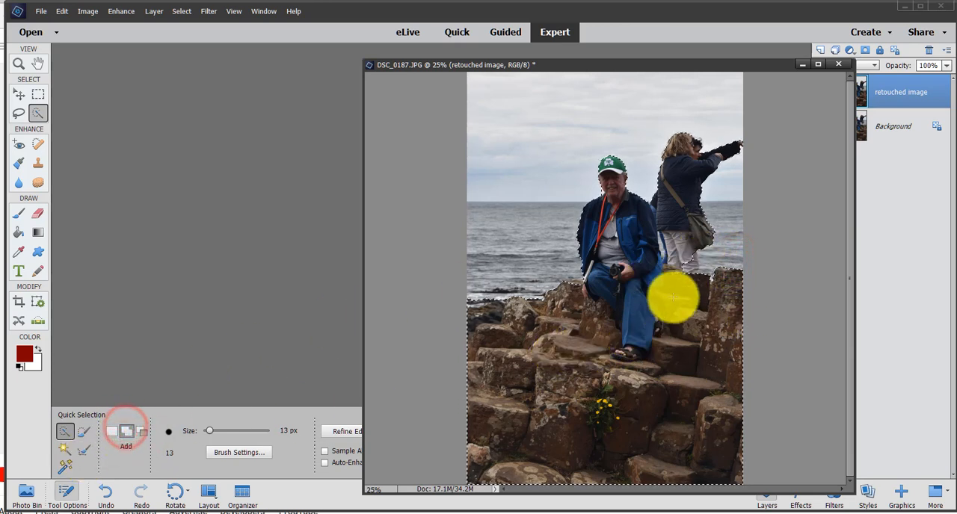
pyautogui.click(689, 268)
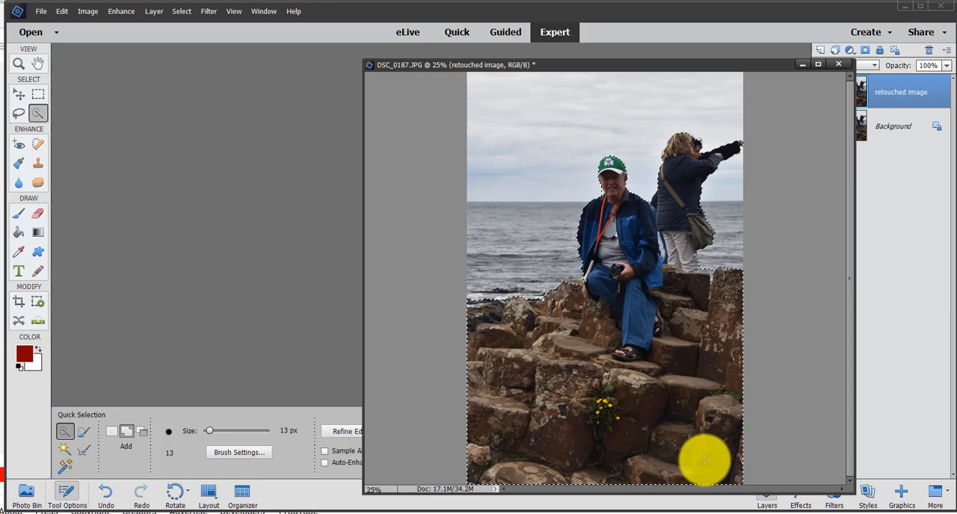
pyautogui.hotkey('ctrl', 'j')
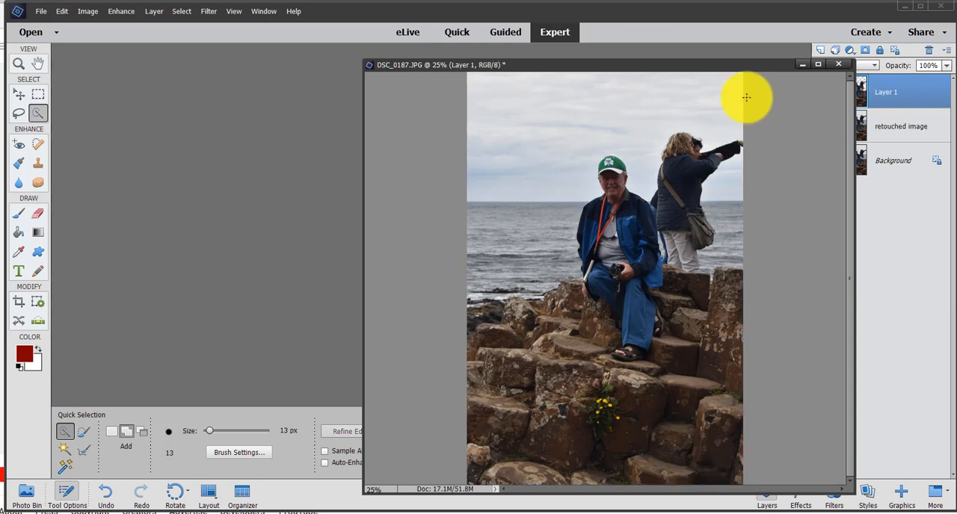
pyautogui.moveTo(682, 69); pyautogui.dragTo(541, 58)
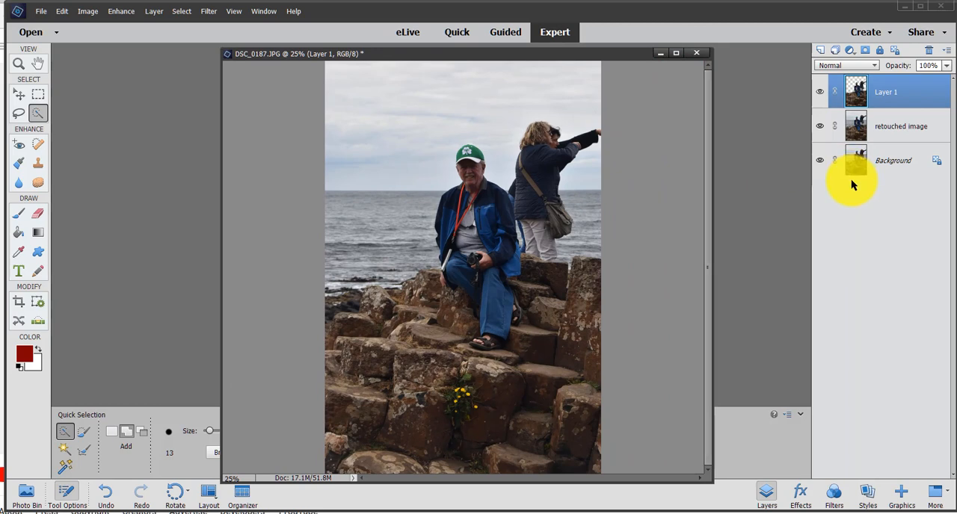
# Step: Brighten the copied people and rocks layer with Levels, using a midtone input of 1.69 and a shadow input of 4
pyautogui.hotkey('ctrl', 'l')
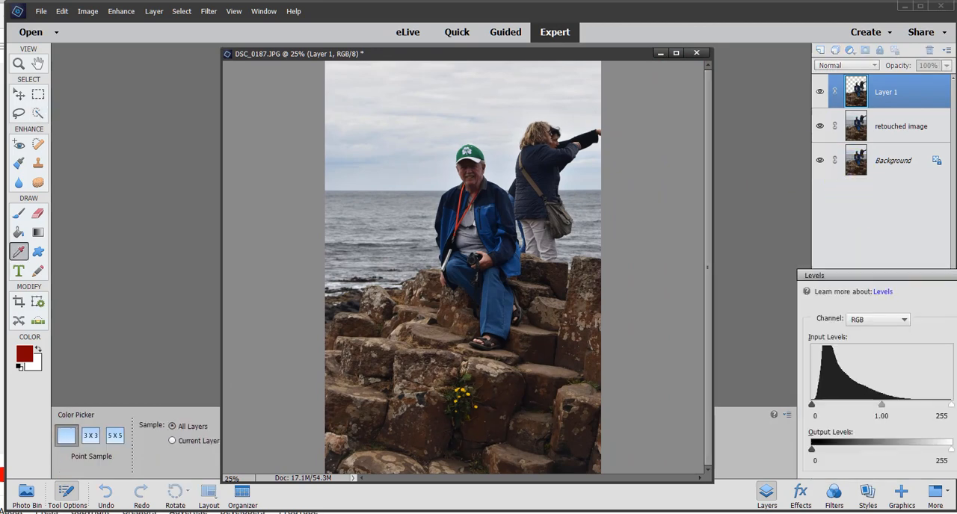
pyautogui.moveTo(882, 405); pyautogui.dragTo(854, 405)
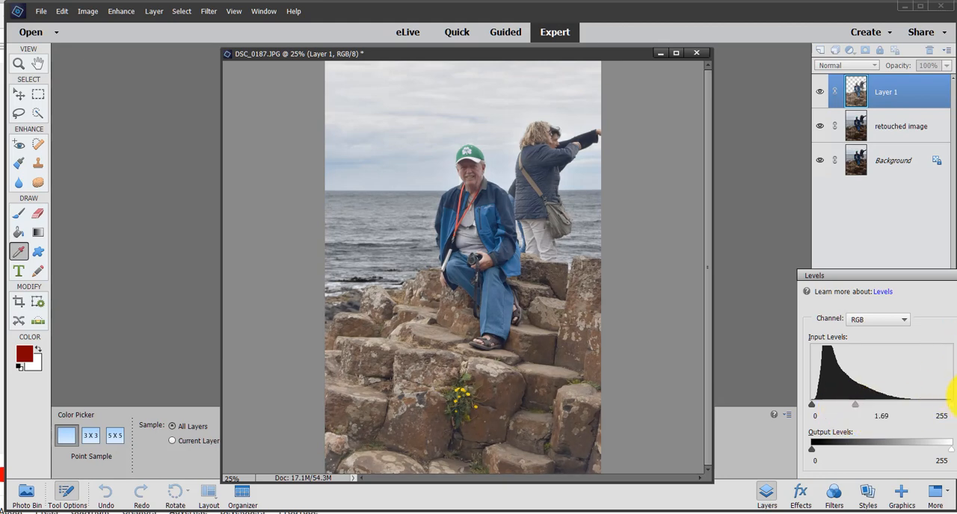
pyautogui.click(956, 397)
pyautogui.click(956, 396)
pyautogui.click(953, 394)
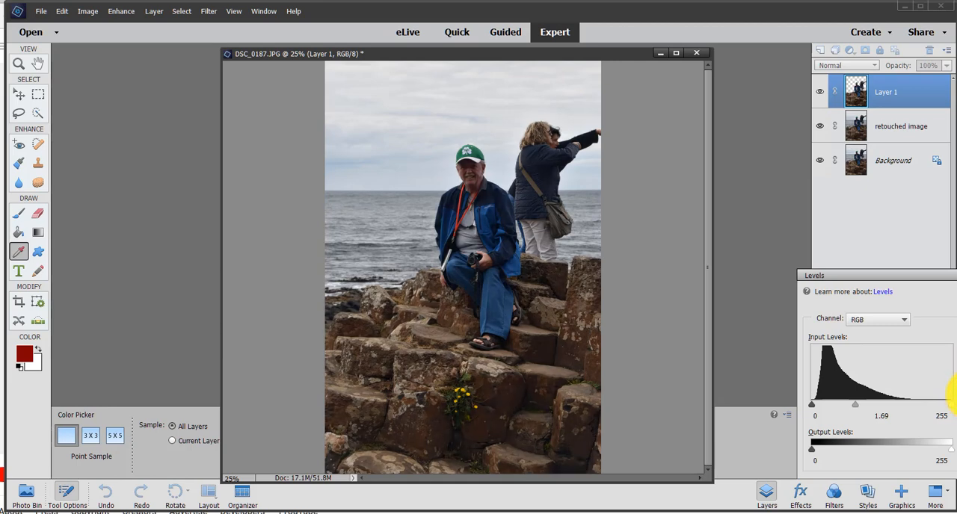
pyautogui.click(954, 396)
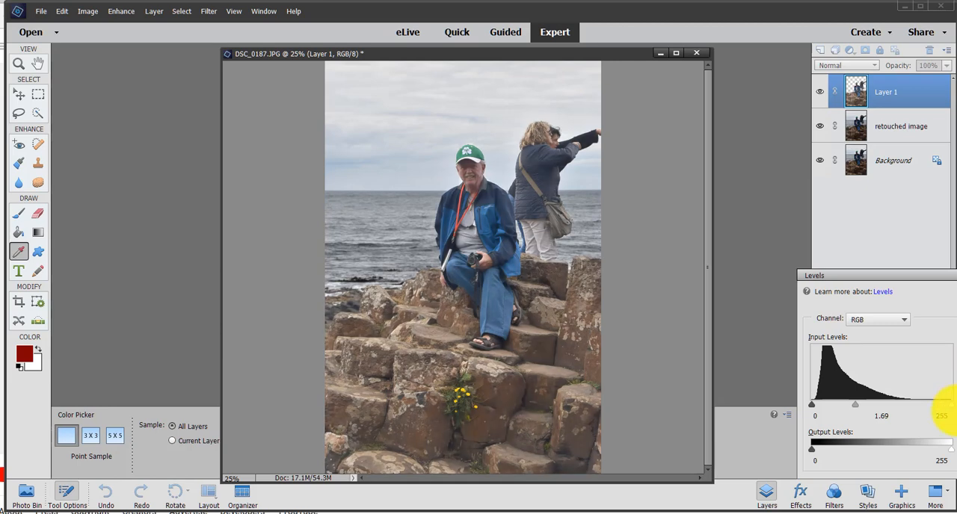
pyautogui.moveTo(815, 405); pyautogui.dragTo(816, 402)
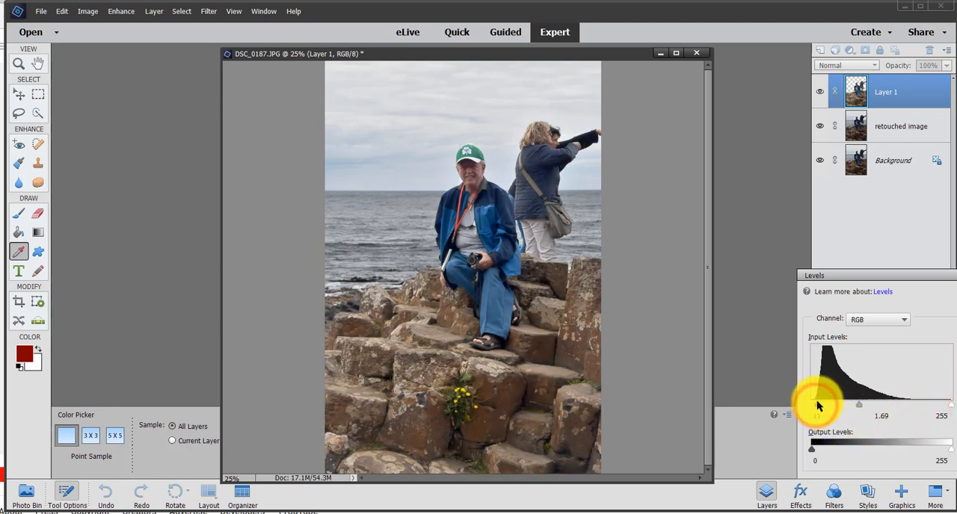
pyautogui.click(954, 396)
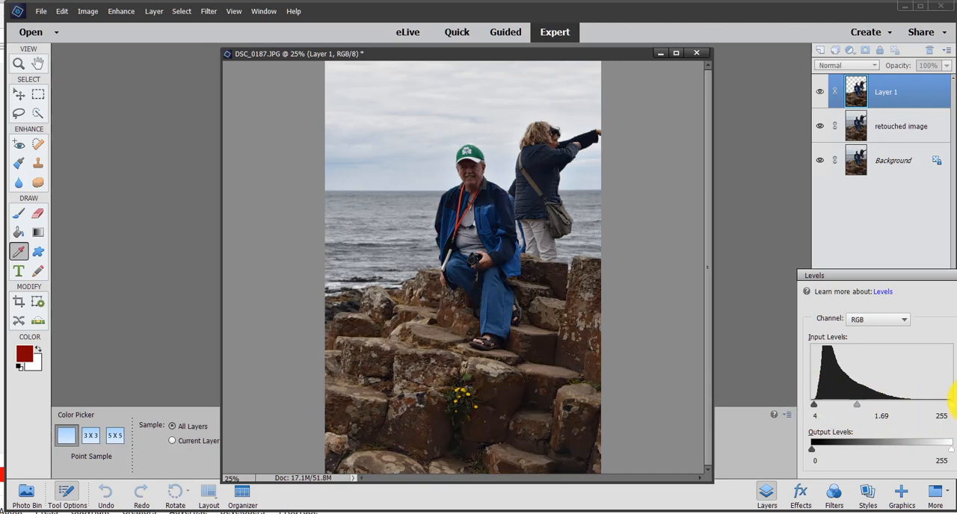
pyautogui.click(954, 396)
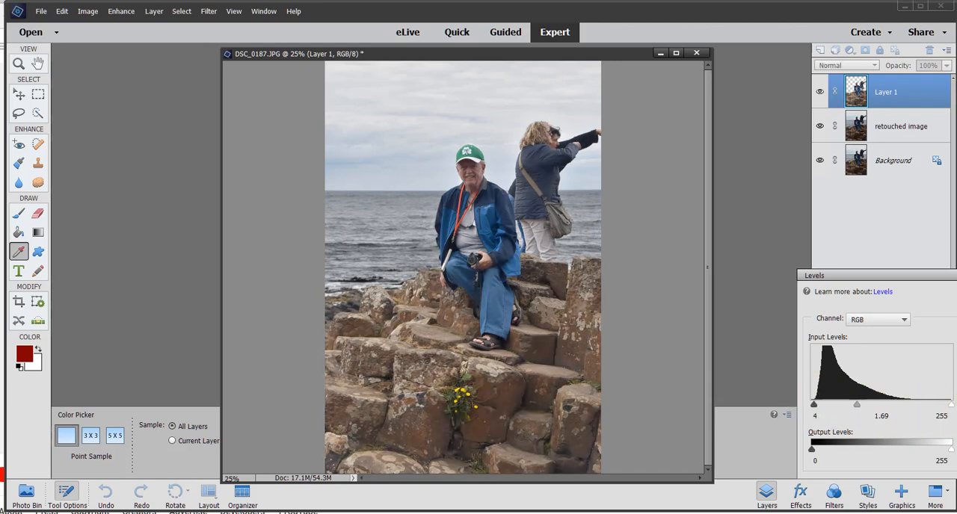
pyautogui.press('Return')
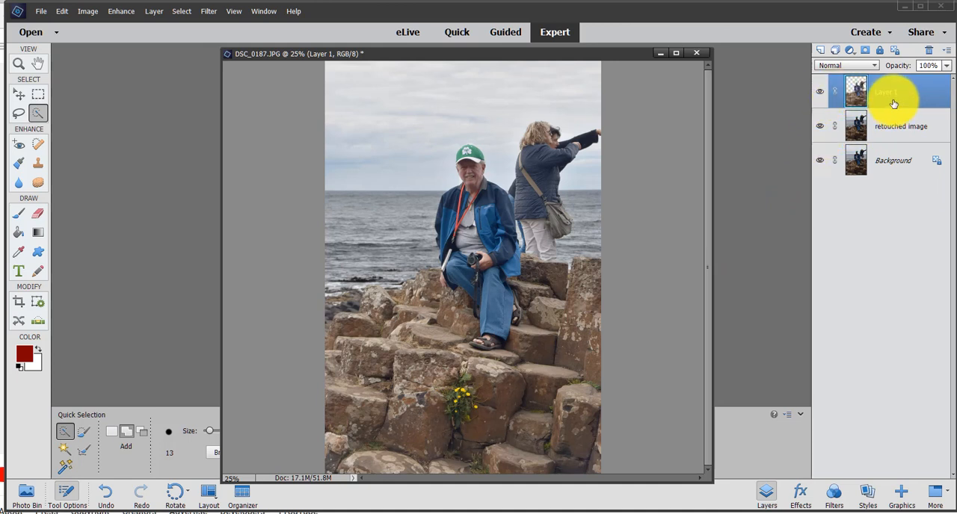
# Step: Hide the brightened Layer 1 and activate the Spot Healing Brush
pyautogui.click(820, 91)
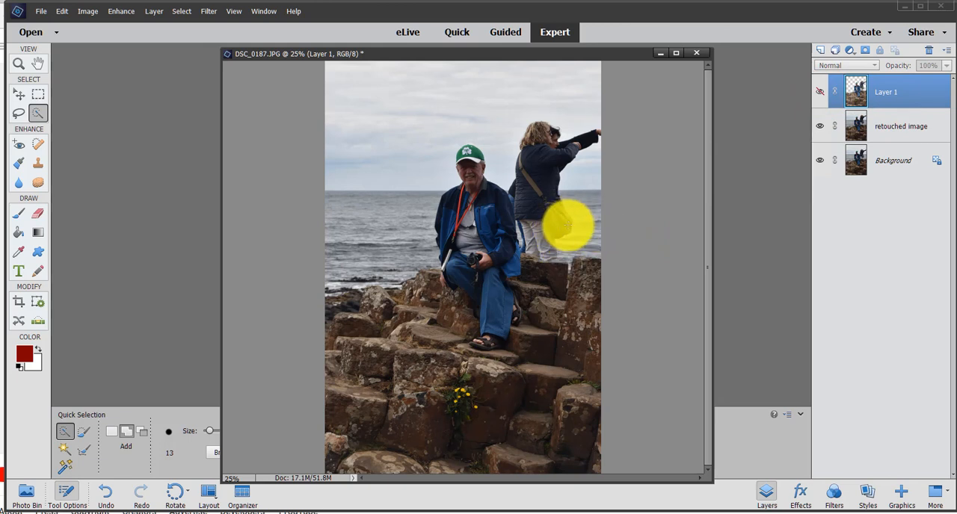
pyautogui.click(37, 145)
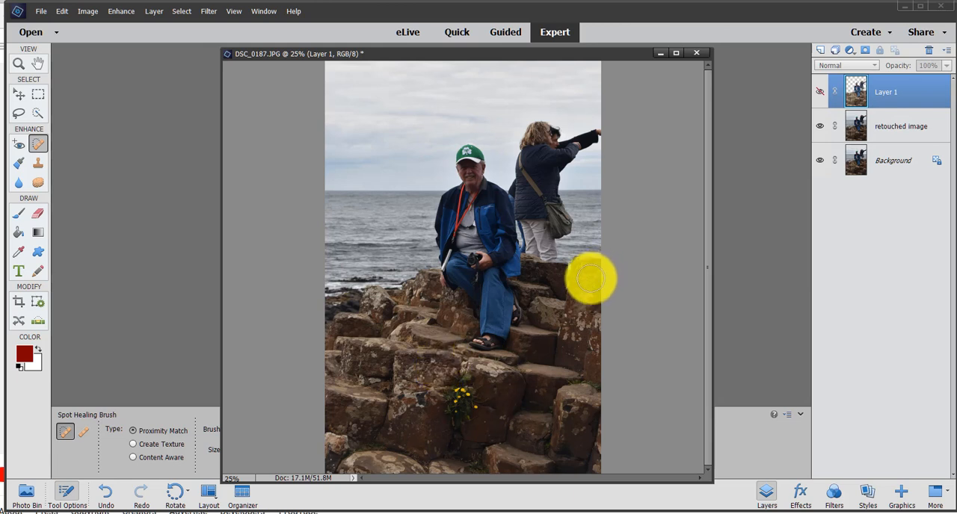
pyautogui.click(570, 232)
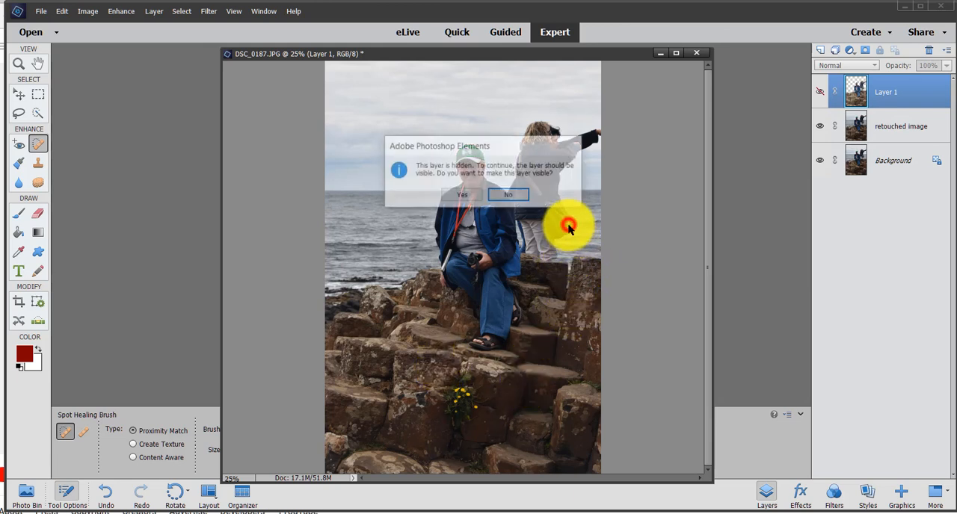
pyautogui.click(461, 195)
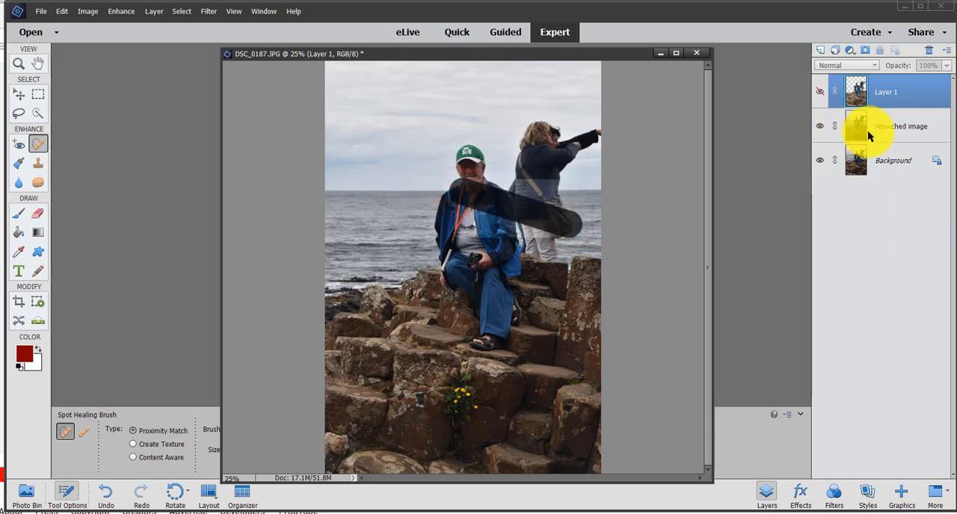
pyautogui.click(893, 125)
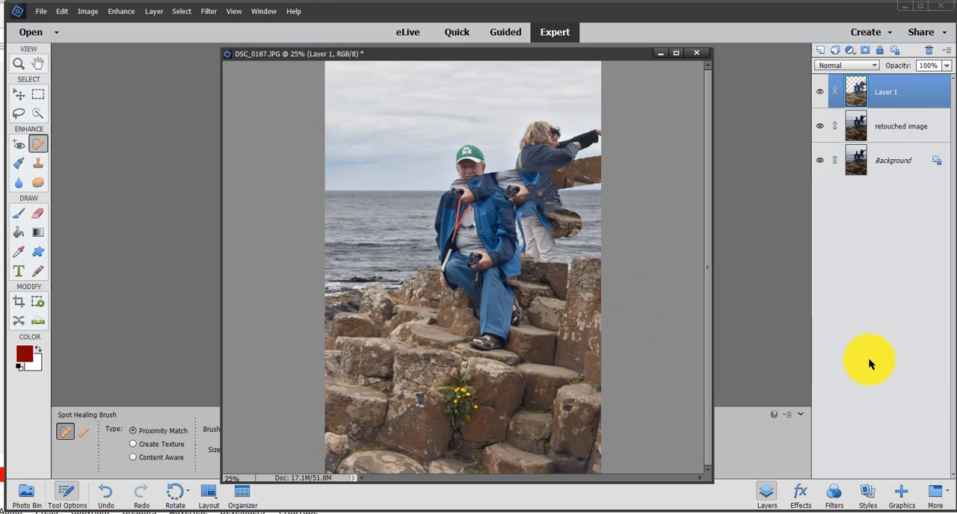
pyautogui.hotkey('ctrl', 'z')
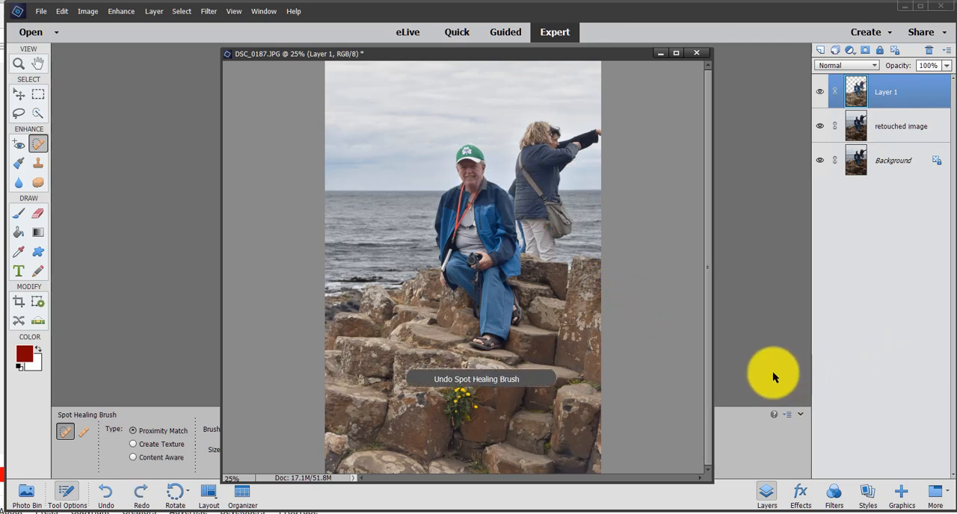
# Step: Select the retouched image layer, hide Layer 1, and spot-heal the standing woman's shoulder bag against the sea
pyautogui.click(927, 117)
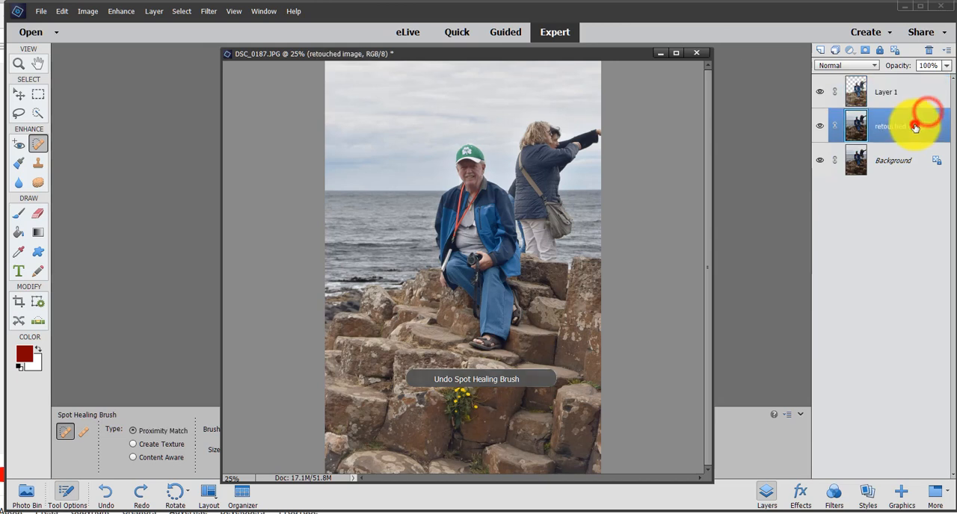
pyautogui.click(573, 224)
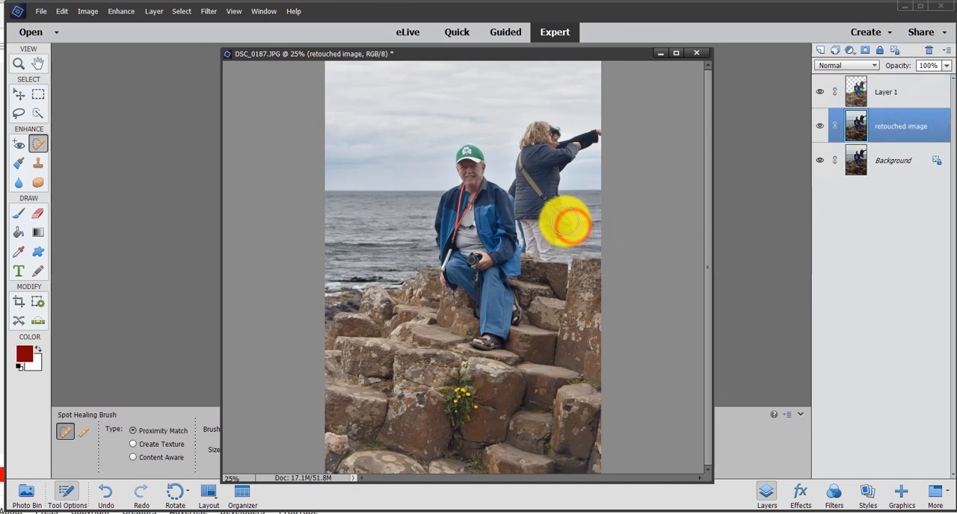
pyautogui.click(564, 220)
pyautogui.click(551, 223)
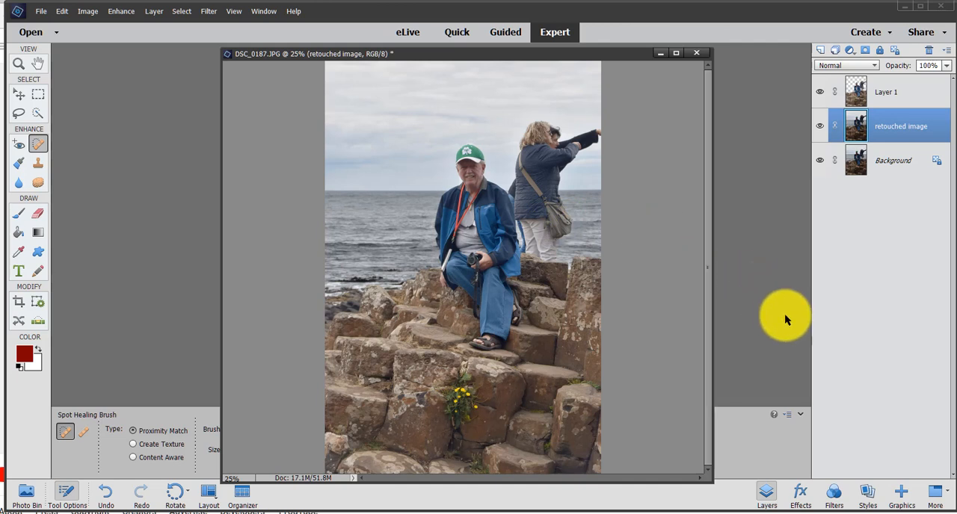
pyautogui.click(820, 91)
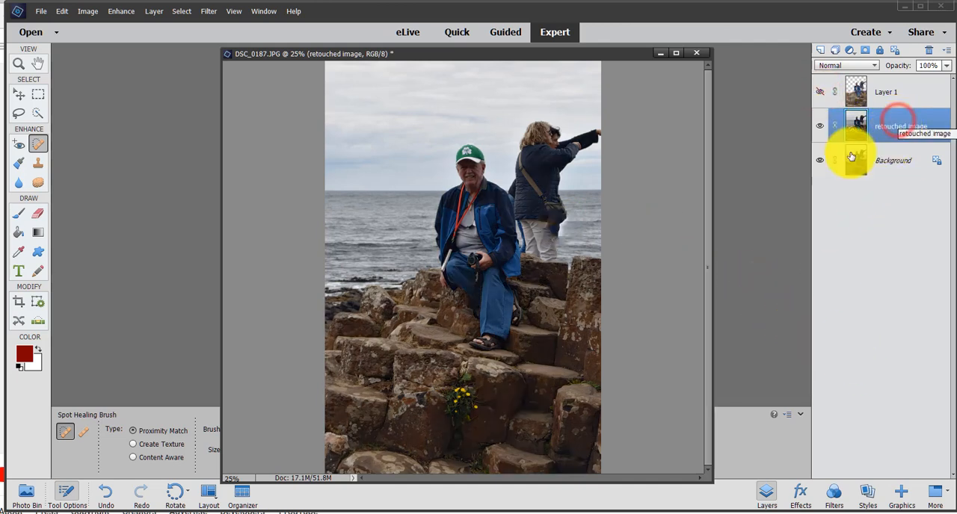
pyautogui.click(559, 232)
pyautogui.moveTo(559, 232)
pyautogui.mouseDown()
pyautogui.moveTo(567, 207)
pyautogui.moveTo(570, 215)
pyautogui.moveTo(548, 235)
pyautogui.moveTo(552, 243)
pyautogui.moveTo(601, 244)
pyautogui.moveTo(561, 215)
pyautogui.moveTo(554, 234)
pyautogui.moveTo(598, 239)
pyautogui.mouseUp()
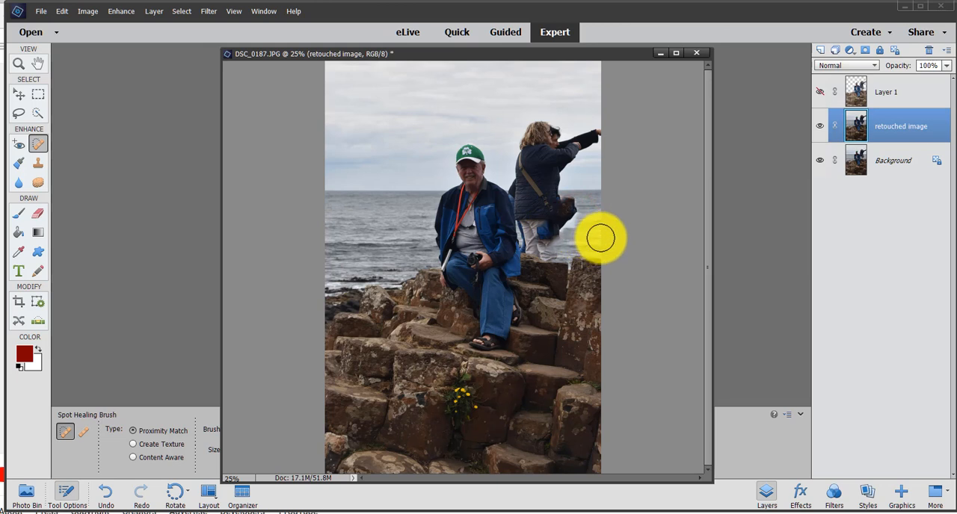
# Step: Spot-heal the standing people's outstretched arms, heads and shoulders out of the sky on the retouched image layer
pyautogui.moveTo(581, 149)
pyautogui.mouseDown()
pyautogui.moveTo(549, 147)
pyautogui.moveTo(535, 130)
pyautogui.moveTo(544, 124)
pyautogui.moveTo(522, 138)
pyautogui.moveTo(525, 158)
pyautogui.moveTo(562, 167)
pyautogui.moveTo(518, 177)
pyautogui.moveTo(574, 180)
pyautogui.moveTo(607, 200)
pyautogui.mouseUp()
pyautogui.moveTo(565, 172)
pyautogui.mouseDown()
pyautogui.moveTo(544, 166)
pyautogui.moveTo(530, 177)
pyautogui.moveTo(559, 171)
pyautogui.mouseUp()
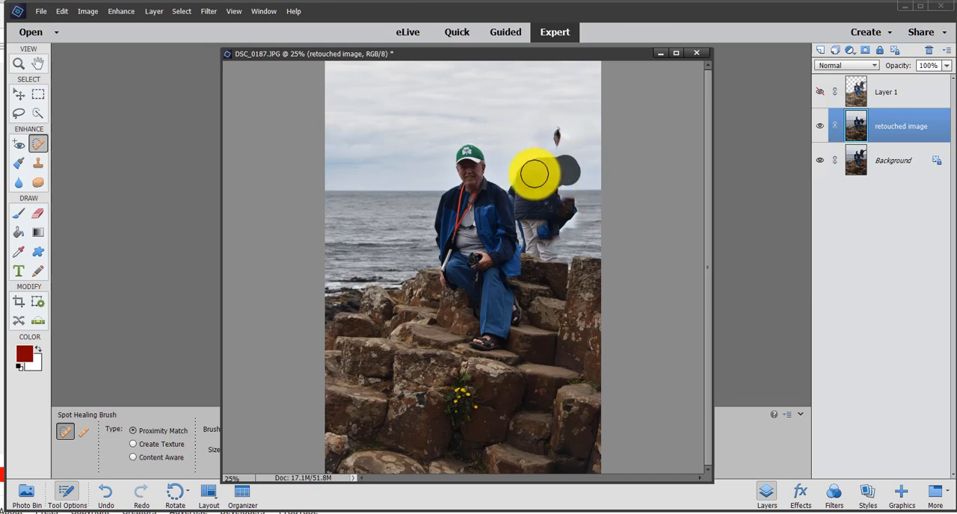
pyautogui.moveTo(560, 127); pyautogui.dragTo(559, 127)
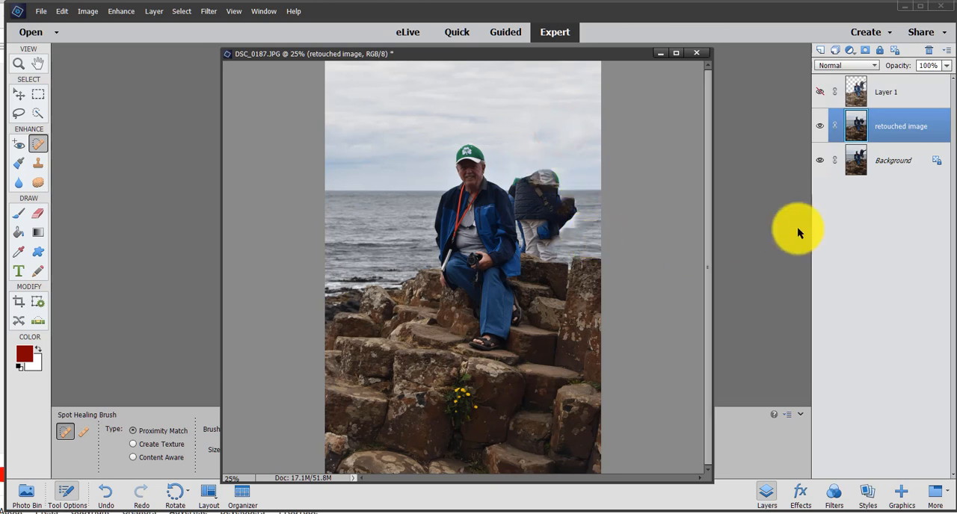
# Step: Show Layer 1, select the standing people with the Quick Selection tool, and delete them from that layer
pyautogui.click(820, 91)
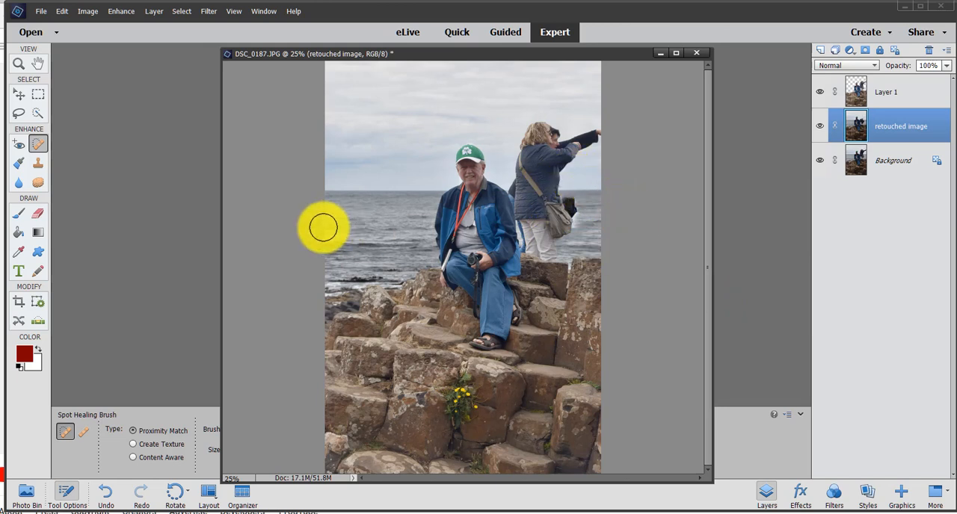
pyautogui.click(38, 165)
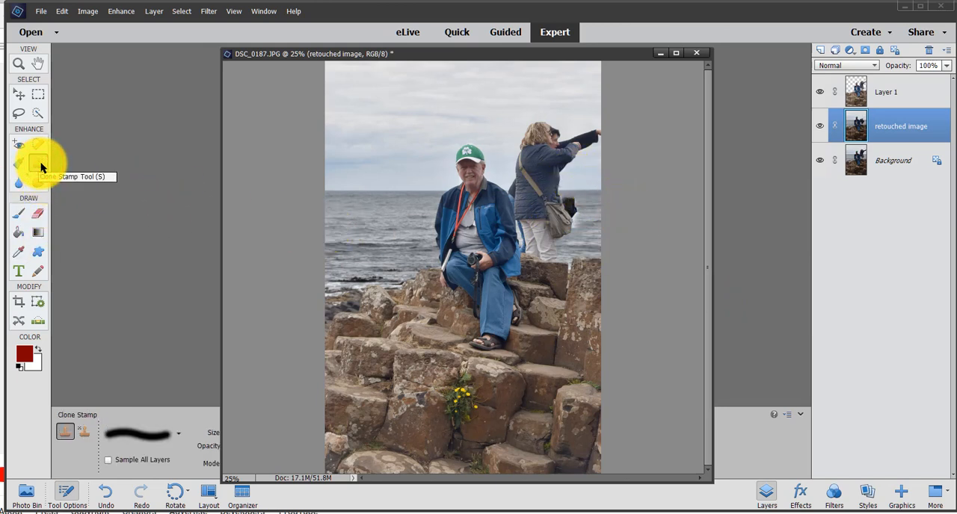
pyautogui.click(39, 213)
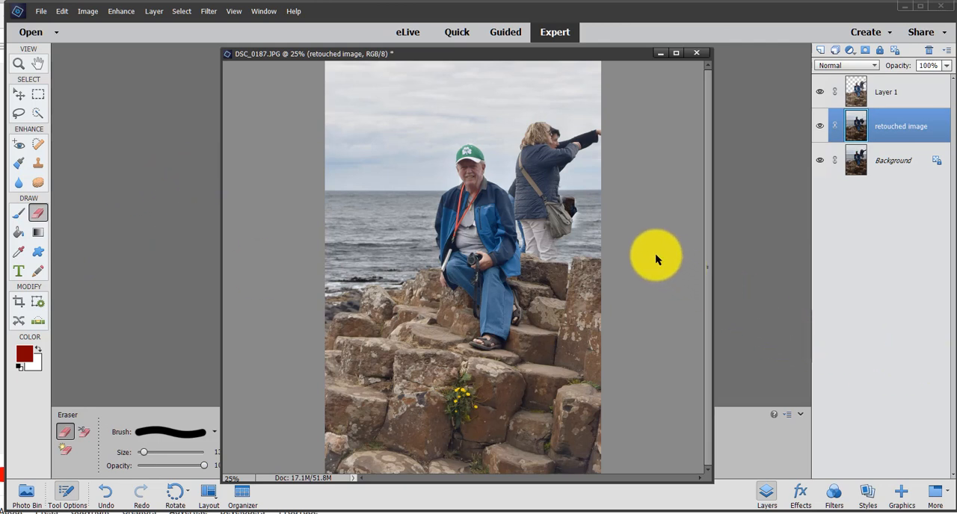
pyautogui.click(37, 113)
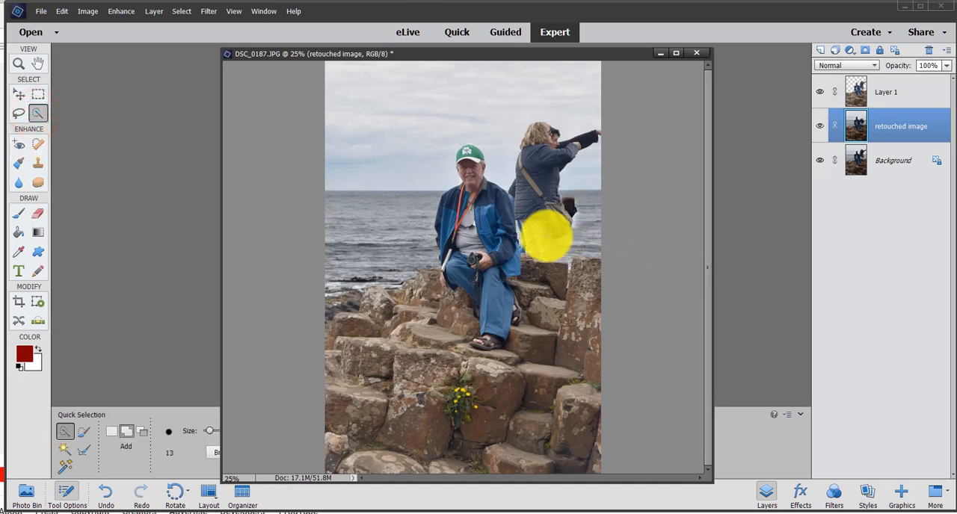
pyautogui.moveTo(534, 239)
pyautogui.mouseDown()
pyautogui.moveTo(532, 178)
pyautogui.moveTo(542, 144)
pyautogui.mouseUp()
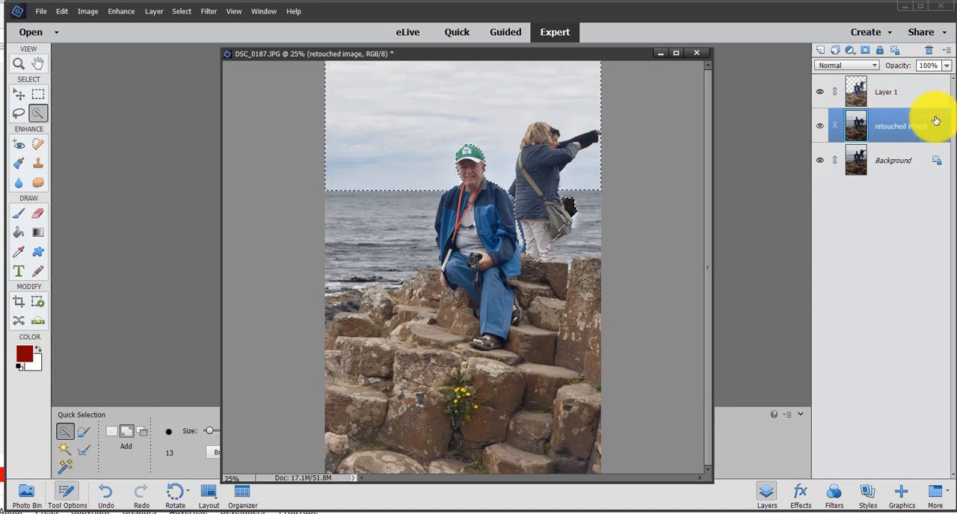
pyautogui.click(903, 90)
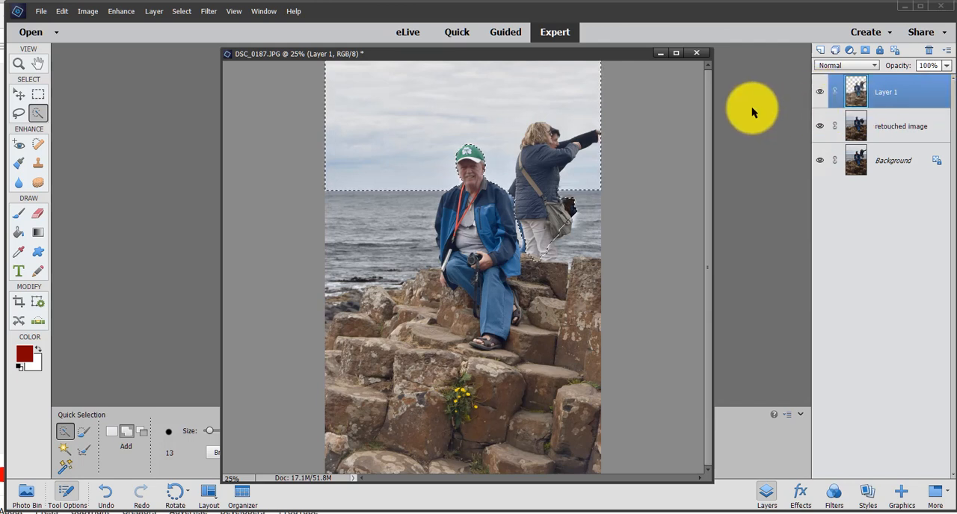
pyautogui.click(828, 162)
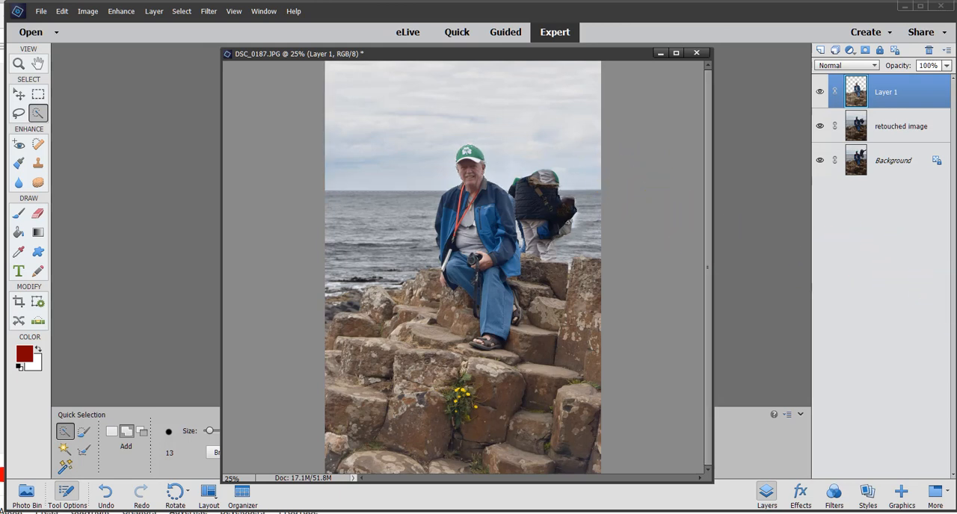
pyautogui.click(819, 90)
pyautogui.click(819, 90)
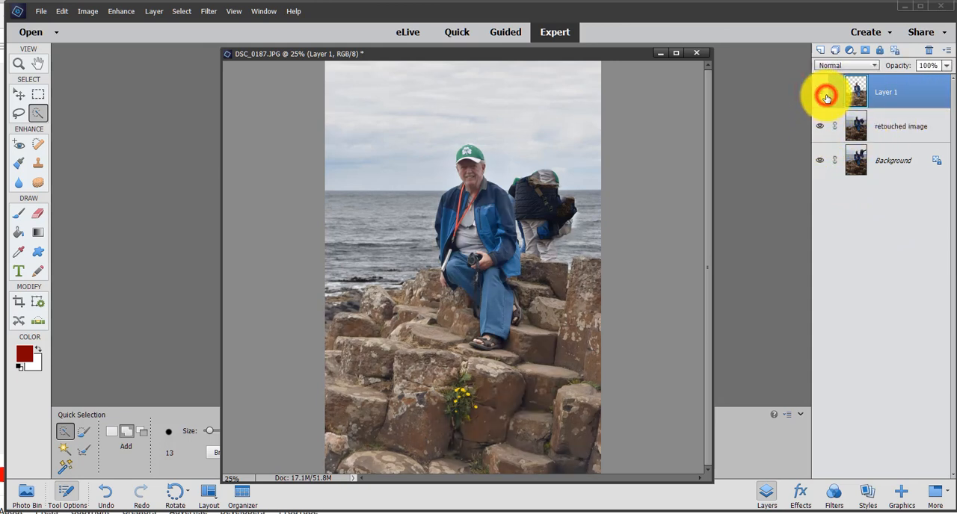
# Step: Hide the Background and retouched image layers, and erase the leftover fragments of the standing people from Layer 1 with a larger Eraser
pyautogui.click(924, 128)
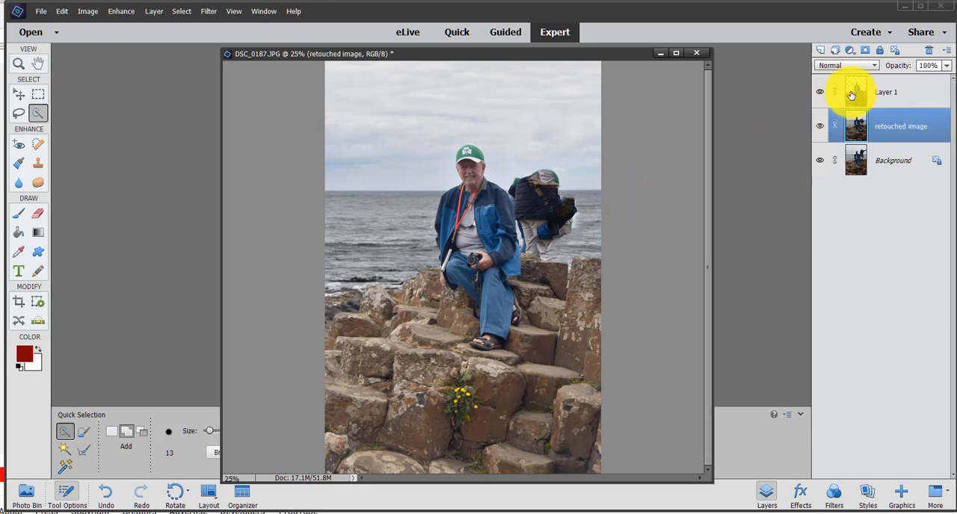
pyautogui.click(819, 164)
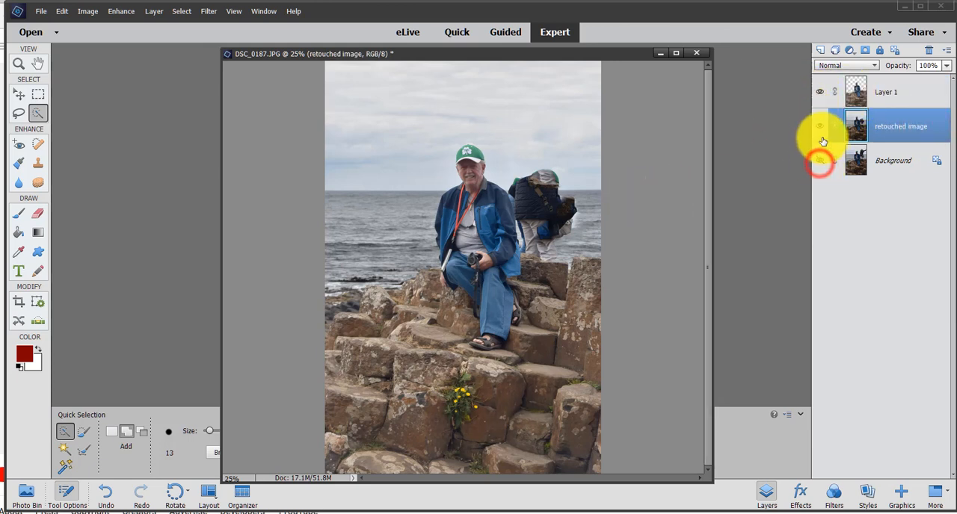
pyautogui.click(819, 126)
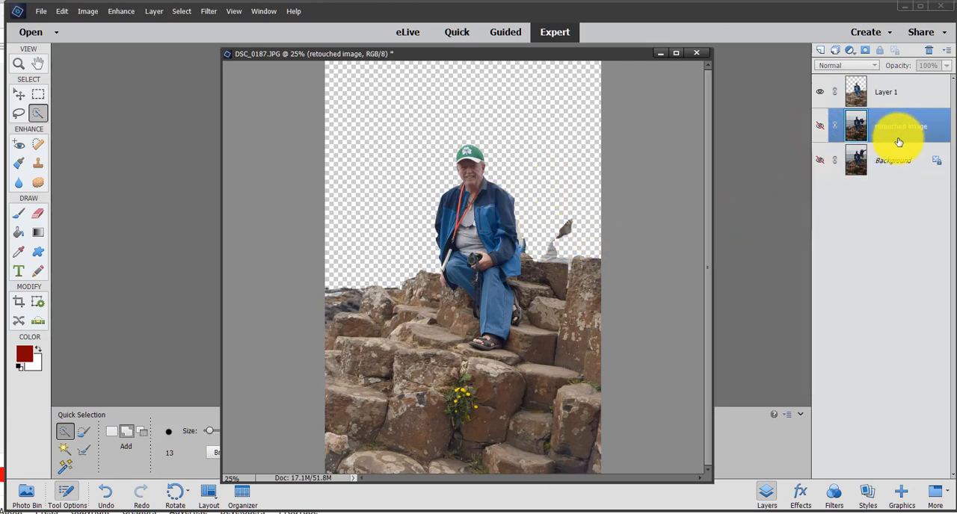
pyautogui.click(903, 93)
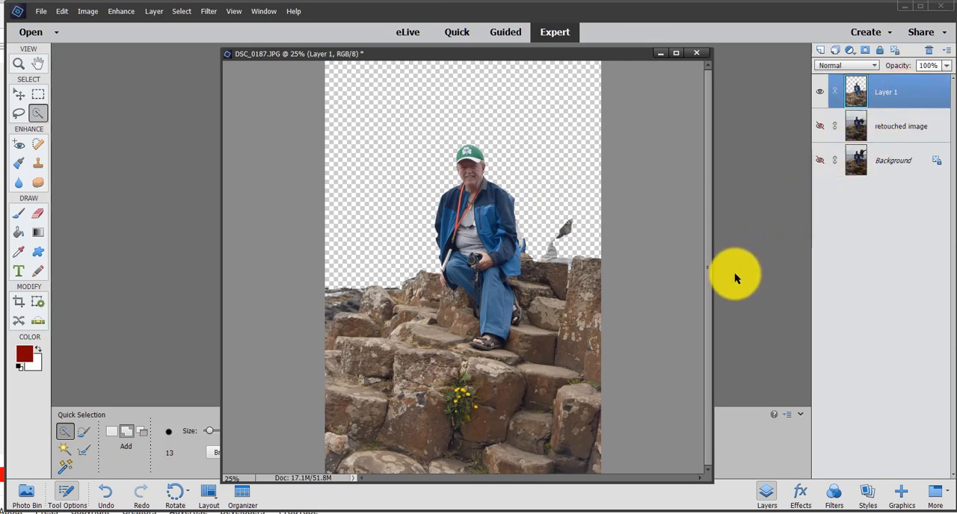
pyautogui.press('e')
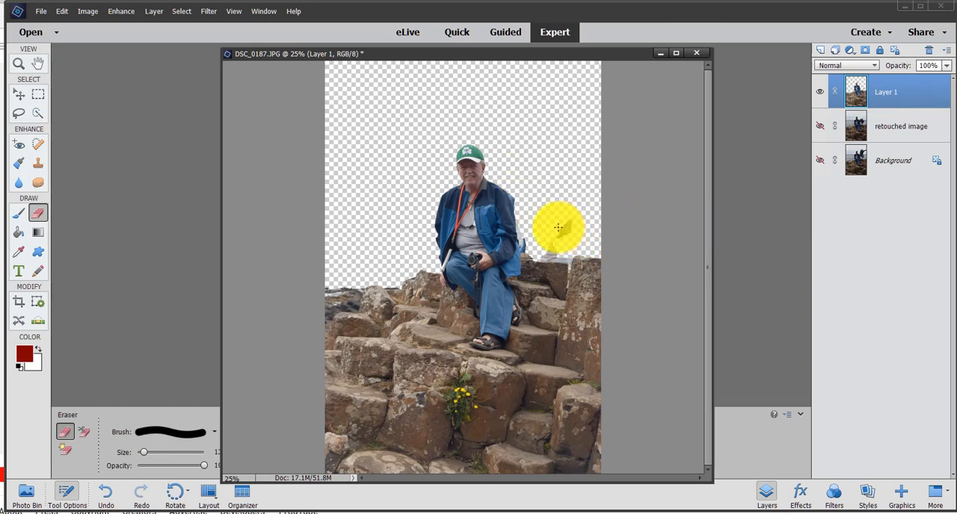
pyautogui.press(']')
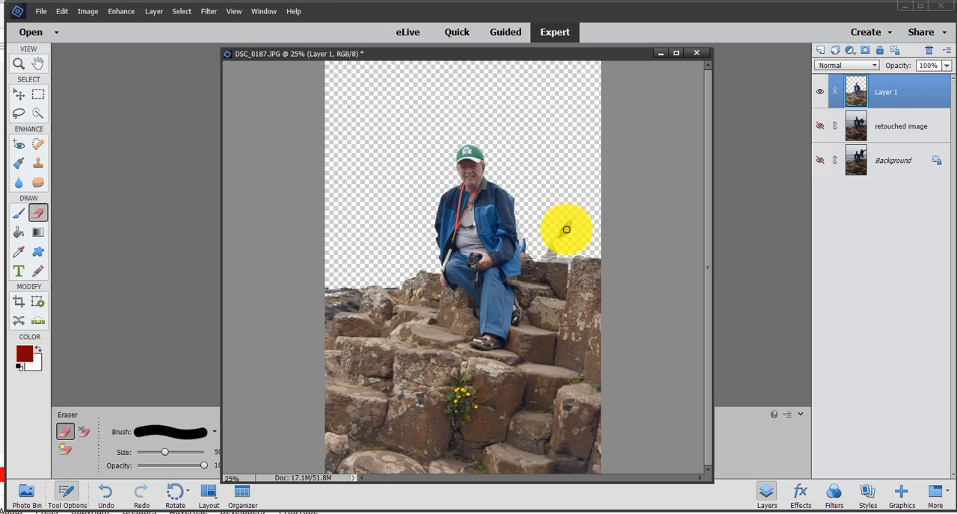
pyautogui.moveTo(564, 231)
pyautogui.mouseDown()
pyautogui.moveTo(555, 245)
pyautogui.moveTo(531, 235)
pyautogui.mouseUp()
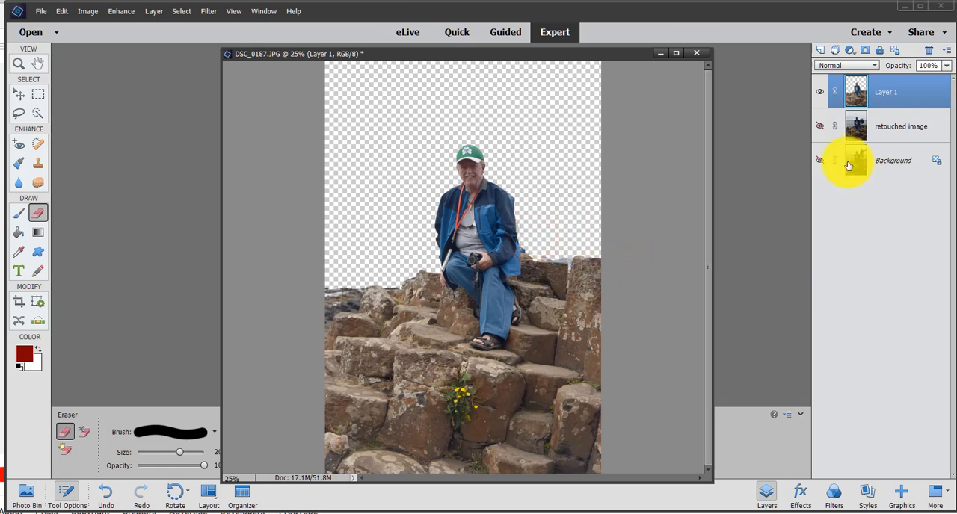
# Step: Hide Layer 1, show and select the retouched image layer, and activate the Clone Stamp
pyautogui.click(821, 94)
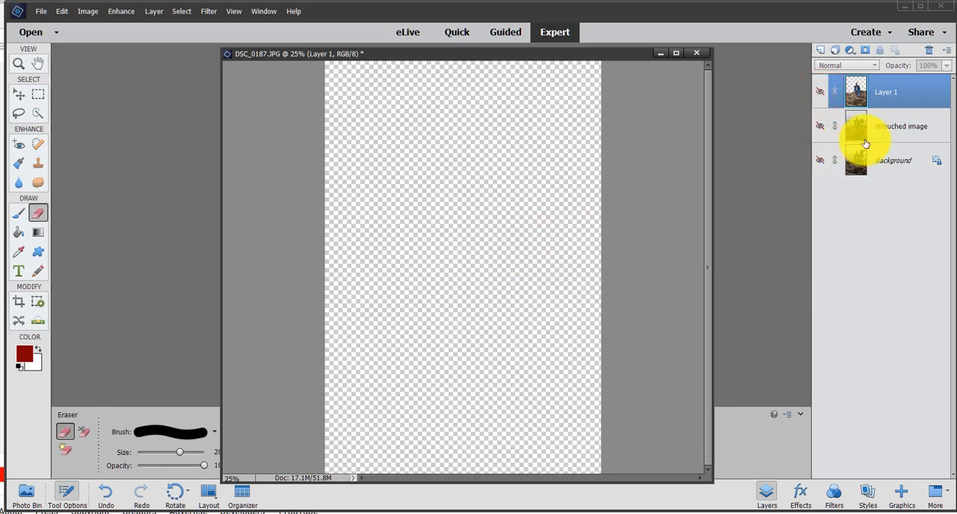
pyautogui.click(902, 126)
pyautogui.click(820, 126)
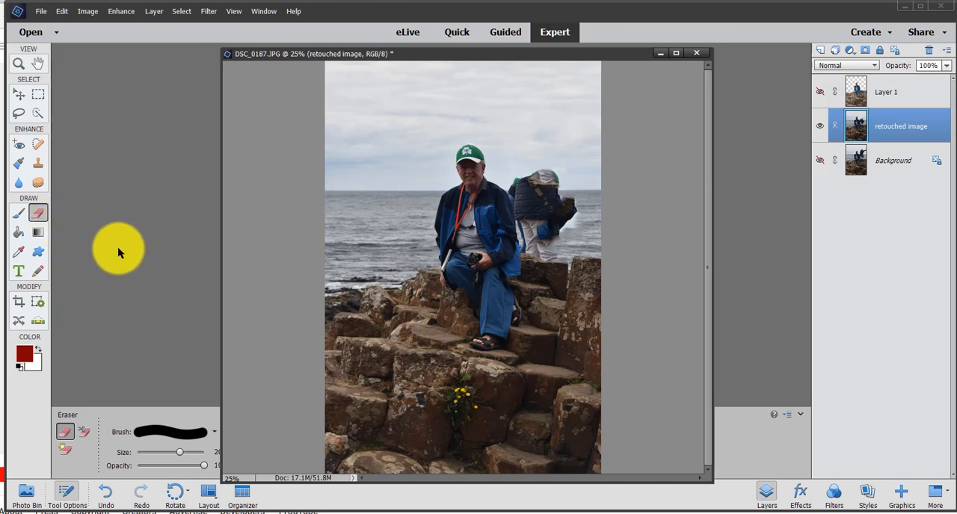
pyautogui.click(39, 164)
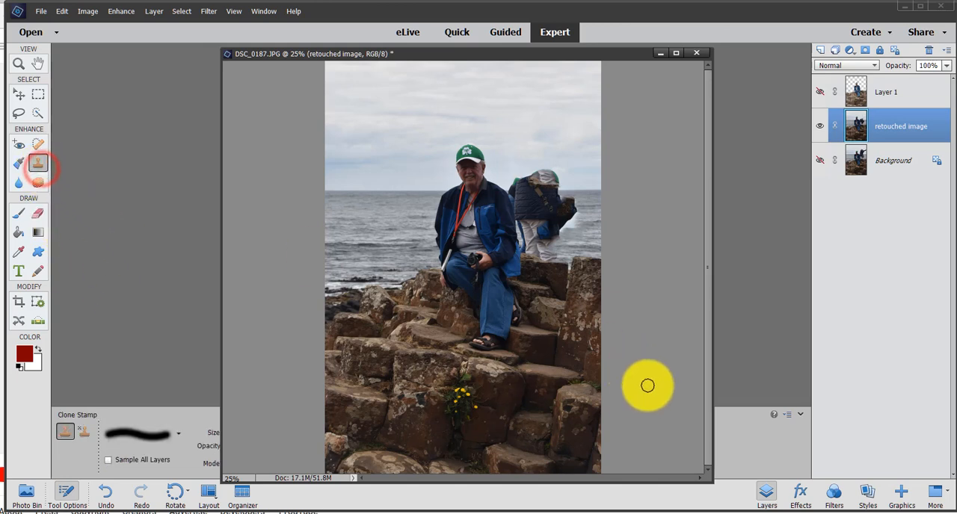
# Step: Try to clone sea over the remains of the standing woman's bag, and undo the strokes
pyautogui.keyDown('alt'); pyautogui.click(584, 226); pyautogui.keyUp('alt')
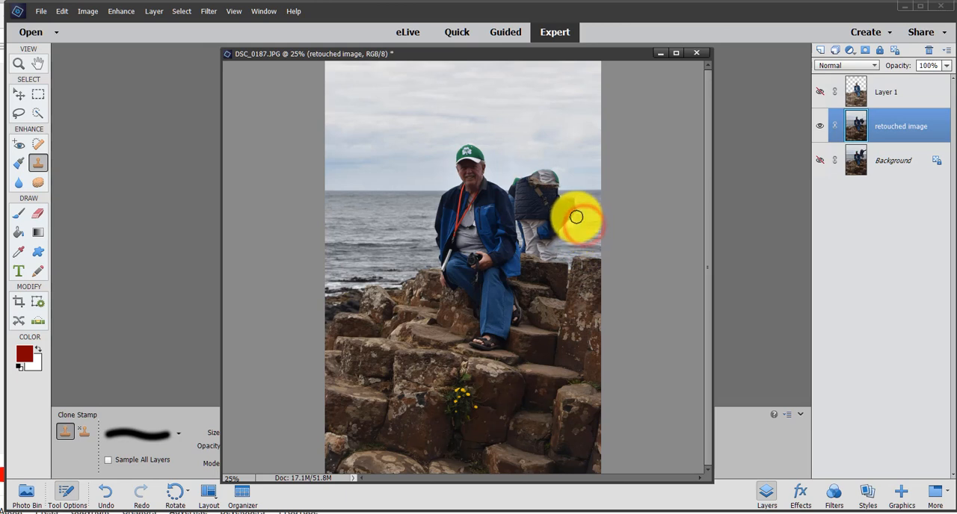
pyautogui.moveTo(575, 218)
pyautogui.mouseDown()
pyautogui.moveTo(572, 234)
pyautogui.moveTo(558, 228)
pyautogui.moveTo(574, 217)
pyautogui.moveTo(564, 193)
pyautogui.moveTo(558, 218)
pyautogui.moveTo(566, 192)
pyautogui.moveTo(586, 195)
pyautogui.mouseUp()
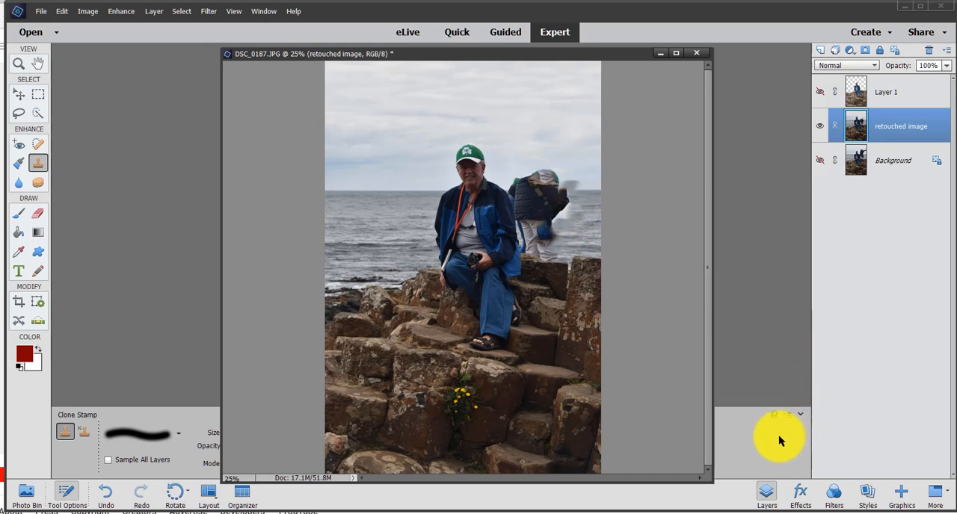
pyautogui.hotkey('ctrl', 'z')
pyautogui.click(569, 222)
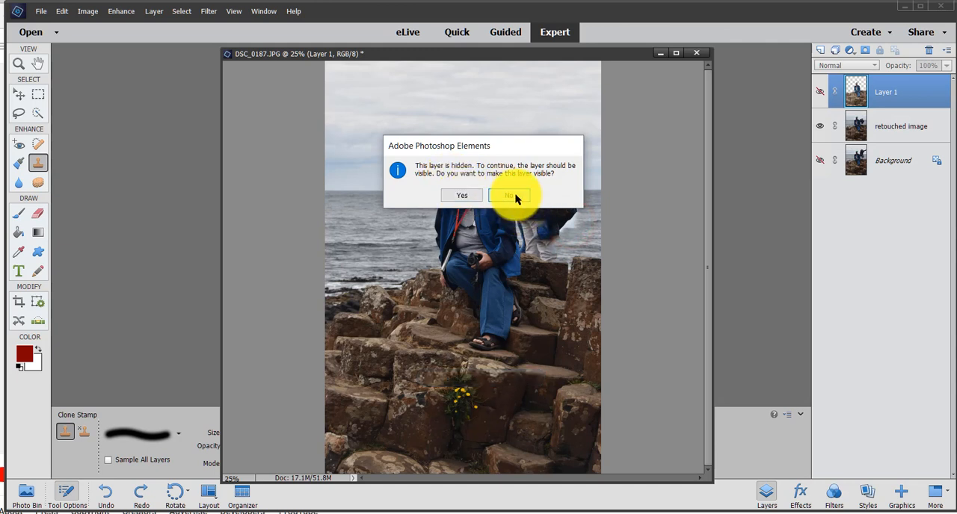
pyautogui.click(515, 197)
pyautogui.click(591, 242)
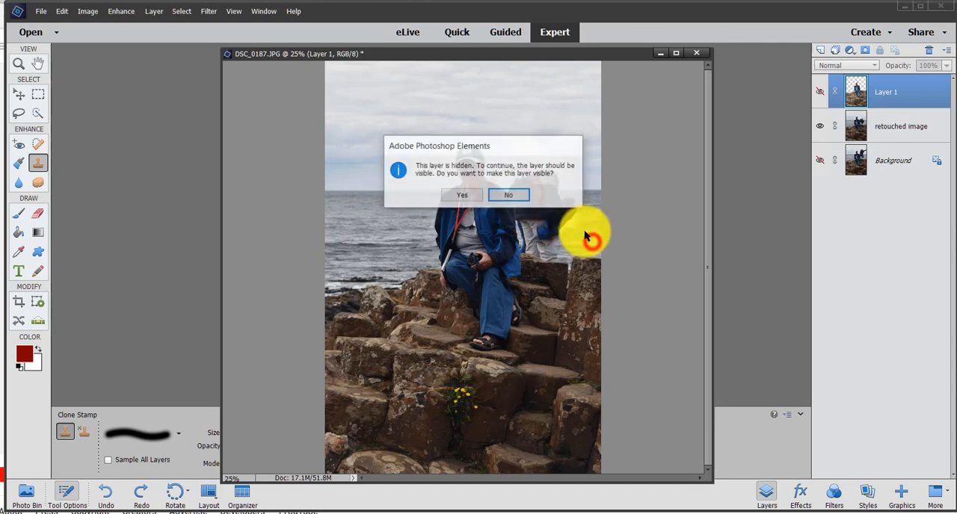
pyautogui.click(522, 193)
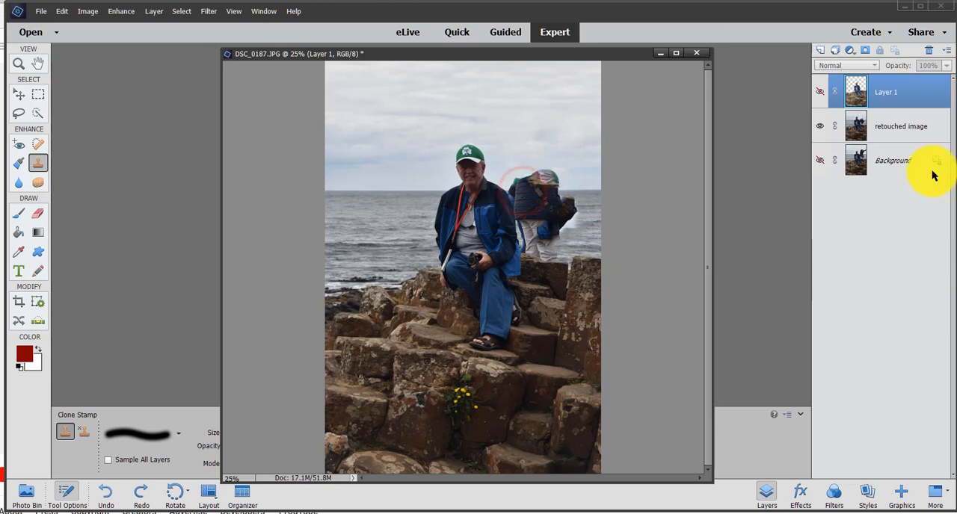
# Step: On the retouched image layer, clone nearby sea over the remains of the standing woman's bag and the side of her jacket and legs
pyautogui.click(922, 138)
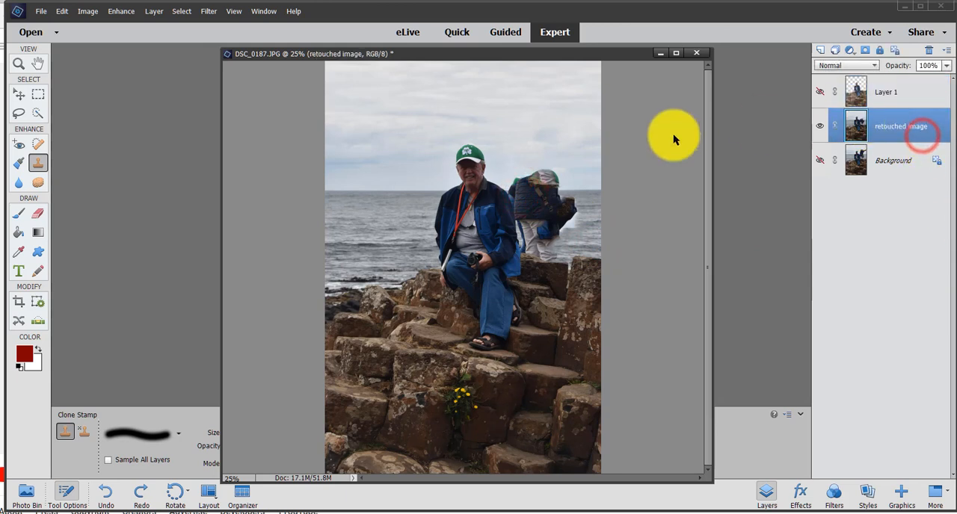
pyautogui.click(573, 236)
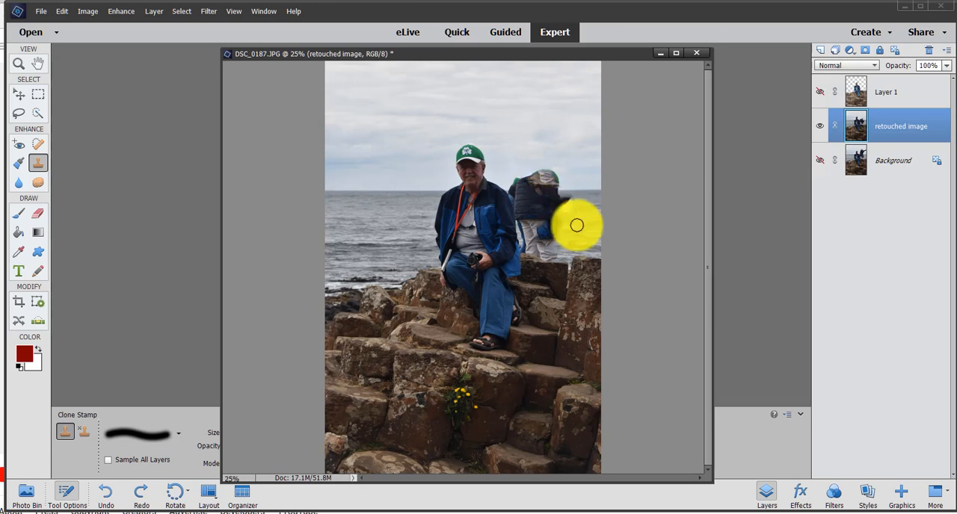
pyautogui.click(596, 232)
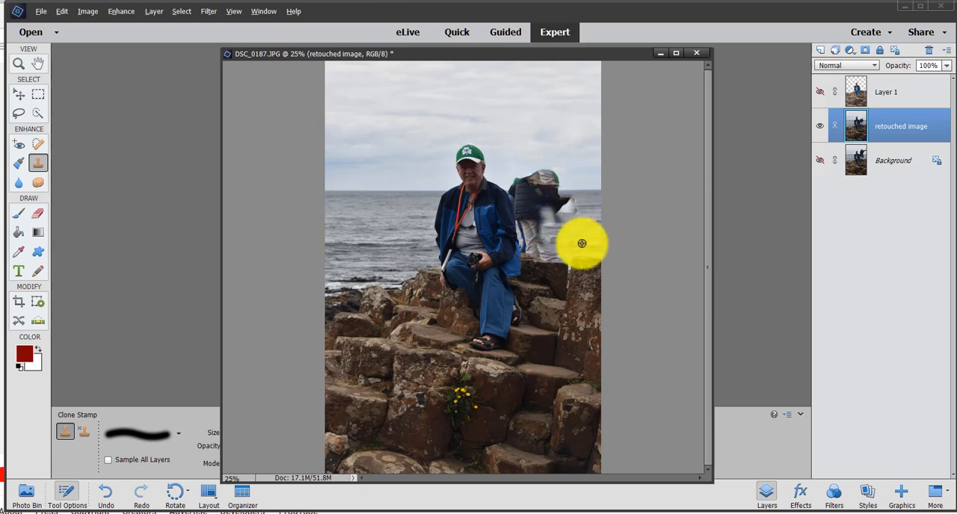
pyautogui.click(580, 230)
pyautogui.click(566, 210)
pyautogui.moveTo(566, 210); pyautogui.dragTo(561, 239)
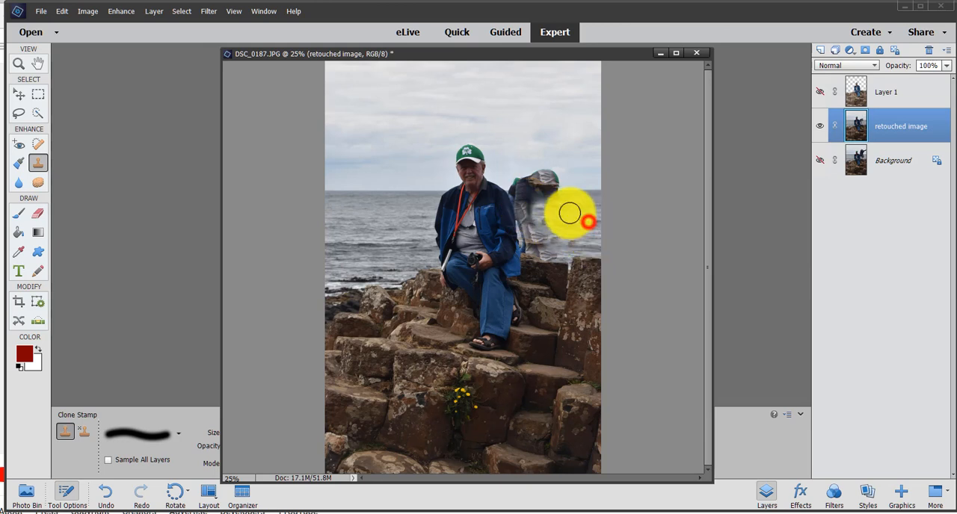
# Step: Clone sea and sky over the rest of the standing figure's torso and head, up to the horizon
pyautogui.moveTo(534, 207)
pyautogui.mouseDown()
pyautogui.moveTo(547, 212)
pyautogui.moveTo(547, 175)
pyautogui.mouseUp()
pyautogui.keyDown('alt'); pyautogui.click(589, 237); pyautogui.keyUp('alt')
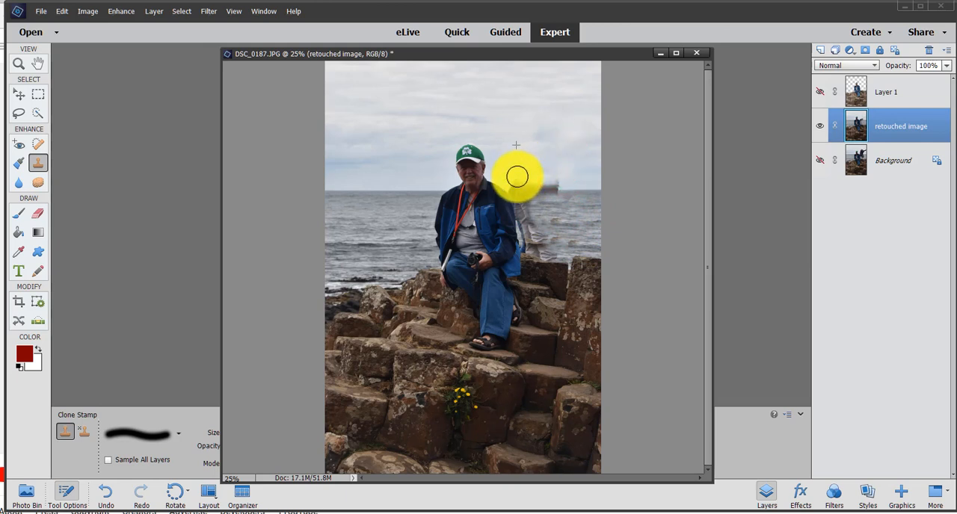
pyautogui.moveTo(564, 179); pyautogui.dragTo(544, 182)
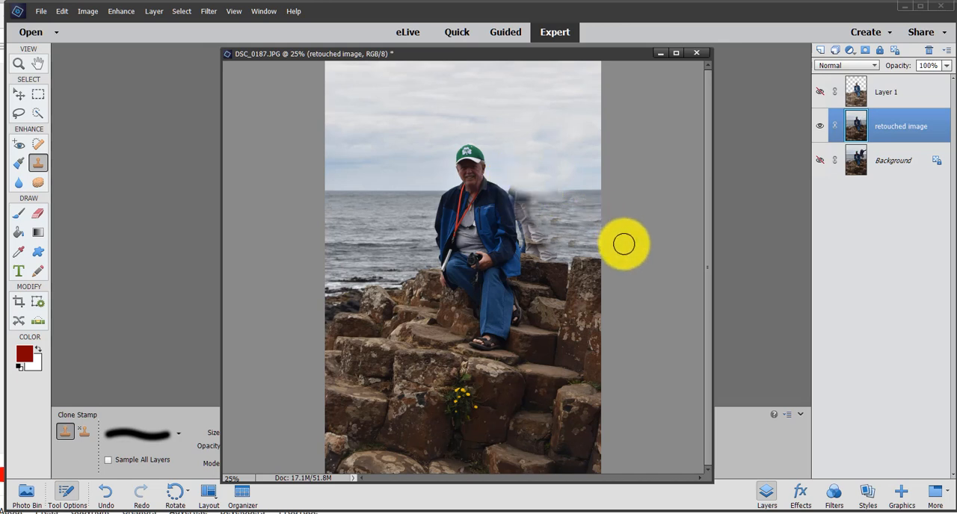
# Step: Try to clone sea across the smeared water below the horizon behind the seated man, and undo the stroke
pyautogui.keyDown('alt'); pyautogui.click(589, 239); pyautogui.keyUp('alt')
pyautogui.moveTo(570, 205); pyautogui.dragTo(557, 205)
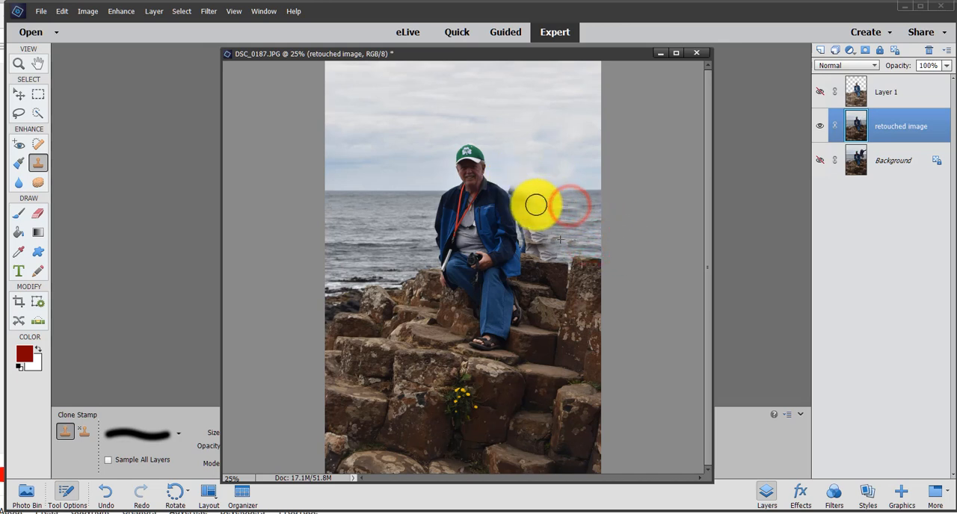
pyautogui.moveTo(546, 239); pyautogui.dragTo(666, 279)
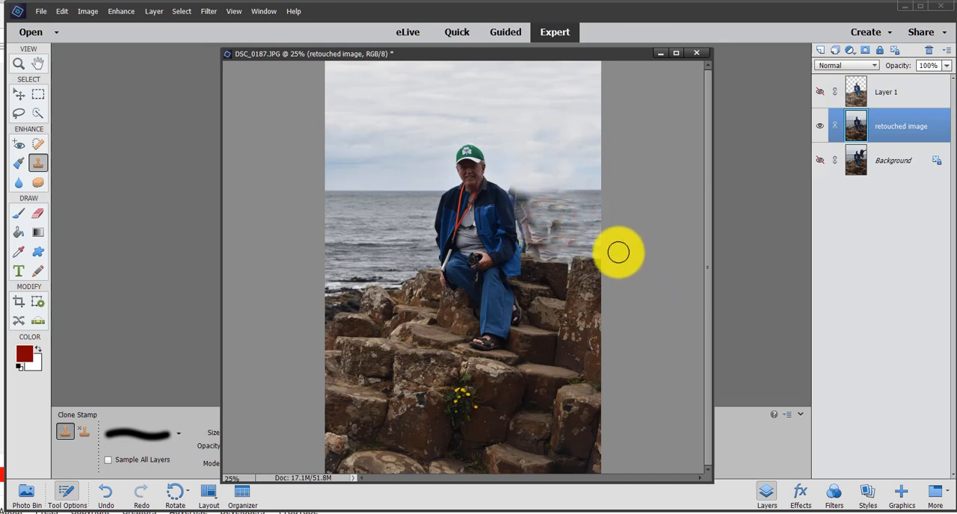
pyautogui.hotkey('ctrl', 'z')
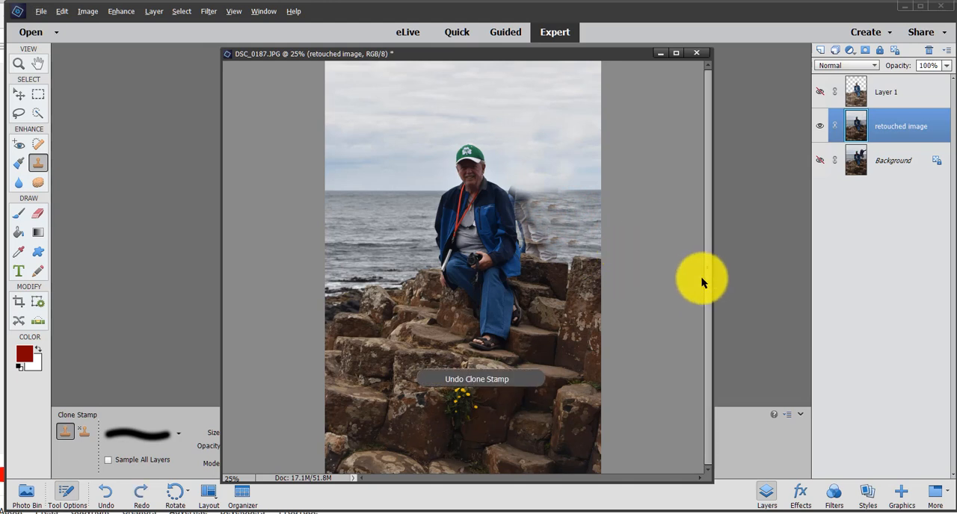
# Step: Clone sea and sky over the leftover leg and jacket fragments beside the seated man's shoulder and arm
pyautogui.keyDown('alt'); pyautogui.click(573, 223); pyautogui.keyUp('alt')
pyautogui.keyDown('alt'); pyautogui.click(574, 229); pyautogui.keyUp('alt')
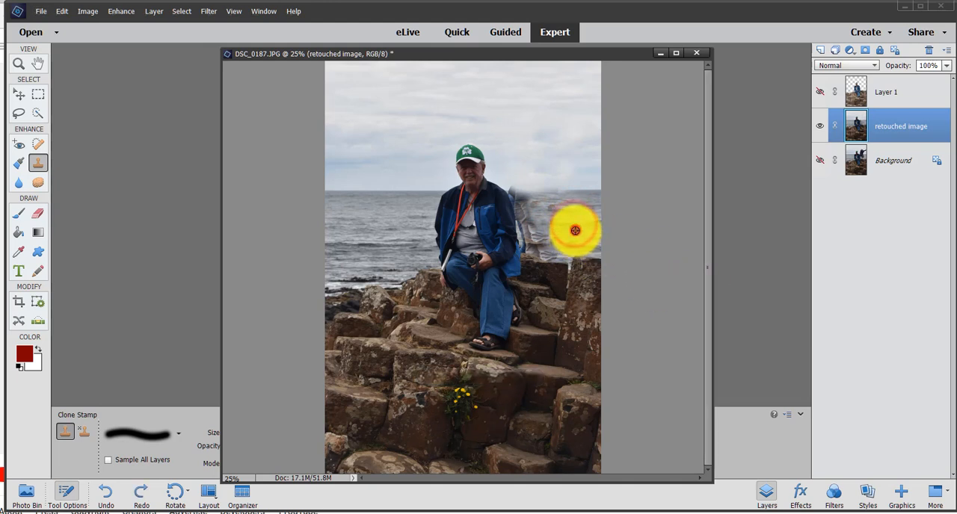
pyautogui.moveTo(538, 244); pyautogui.dragTo(524, 212)
pyautogui.keyDown('alt'); pyautogui.click(529, 162); pyautogui.keyUp('alt')
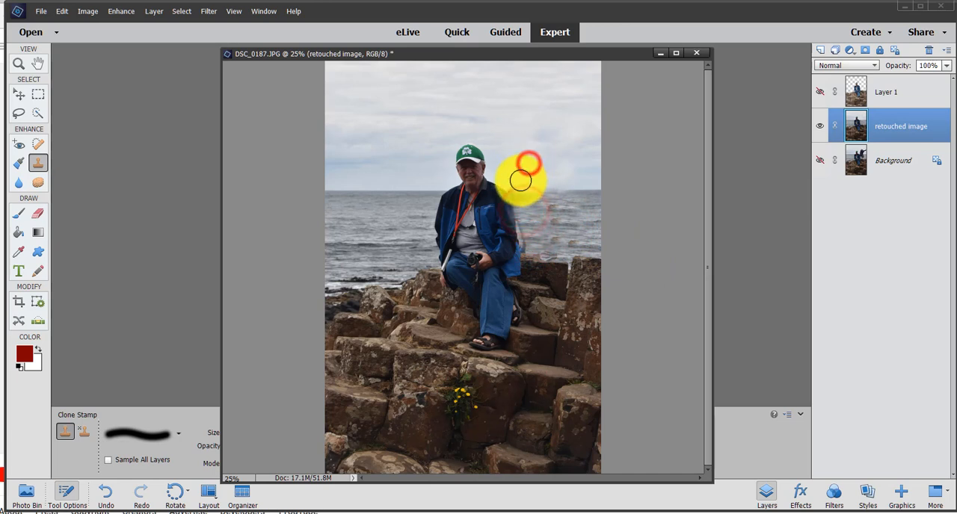
pyautogui.moveTo(518, 180); pyautogui.dragTo(521, 201)
pyautogui.keyDown('alt'); pyautogui.click(581, 219); pyautogui.keyUp('alt')
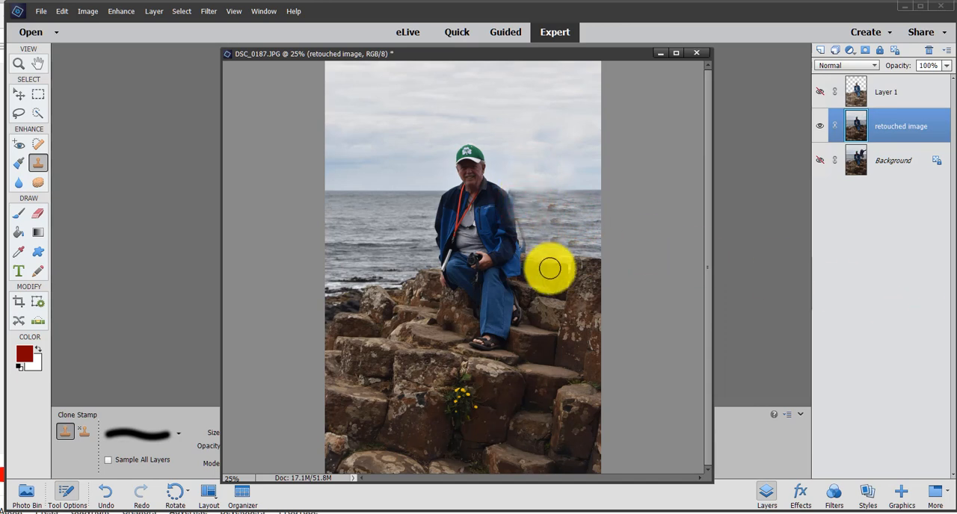
# Step: Toggle the layers to compare the original Background with the retouched image and brightened Layer 1, leaving all three layers visible
pyautogui.click(820, 91)
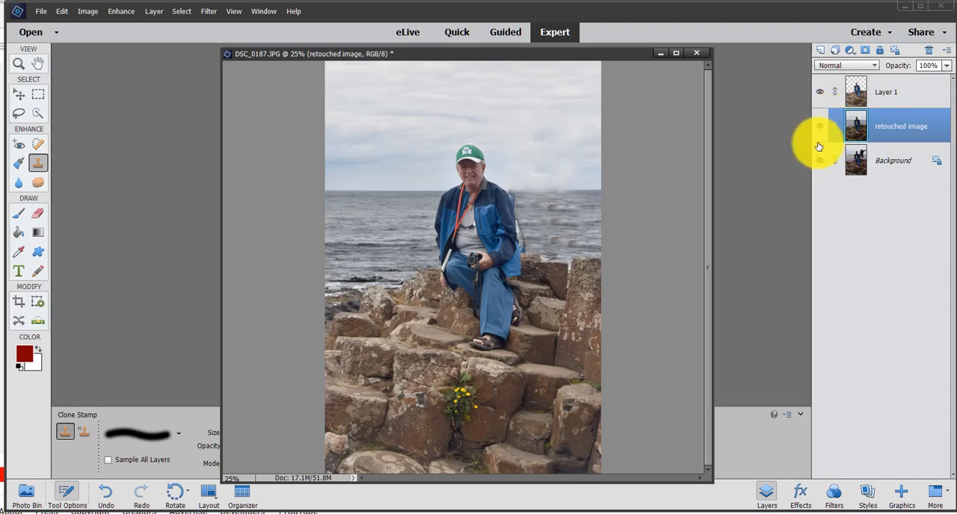
pyautogui.click(820, 125)
pyautogui.click(819, 91)
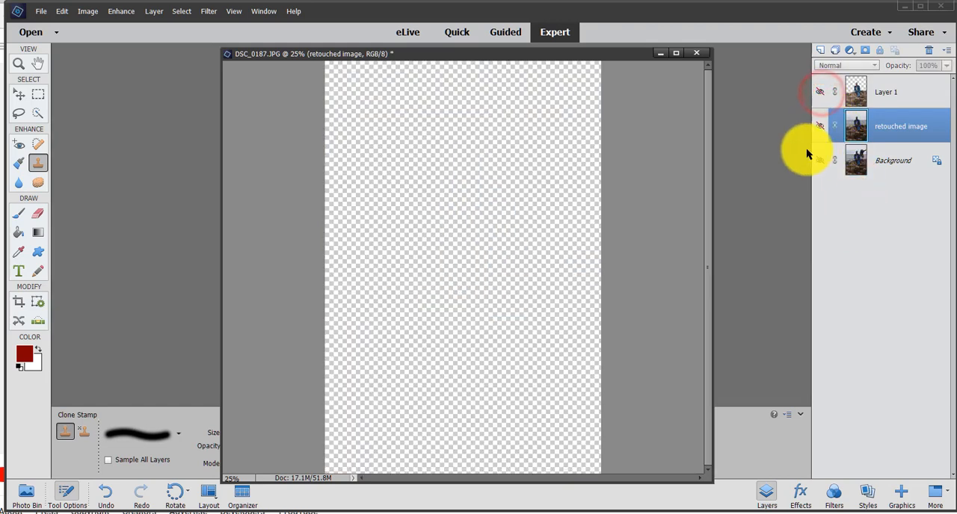
pyautogui.click(819, 165)
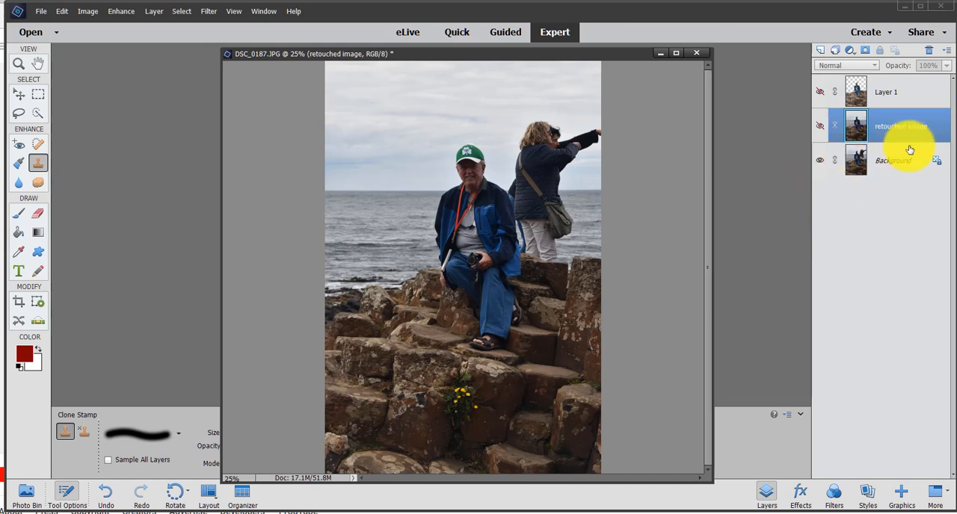
pyautogui.click(819, 125)
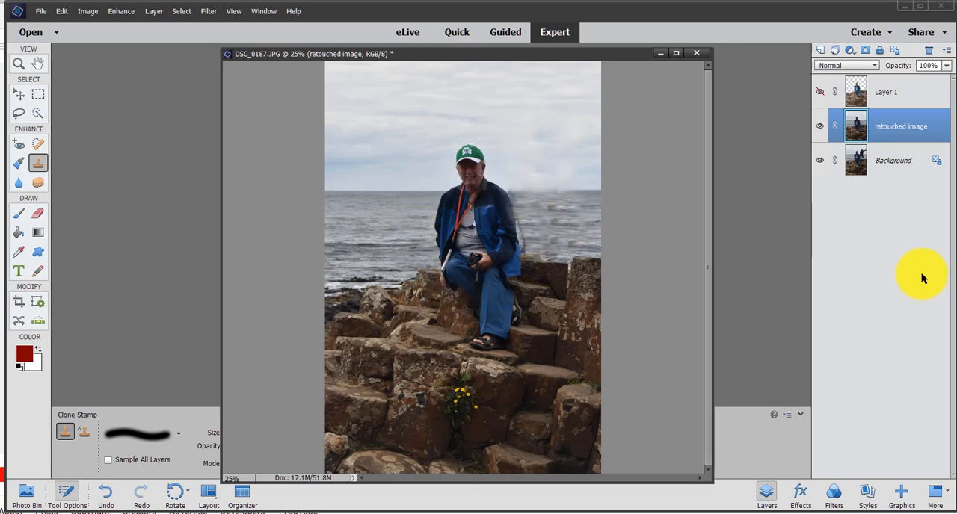
pyautogui.click(820, 92)
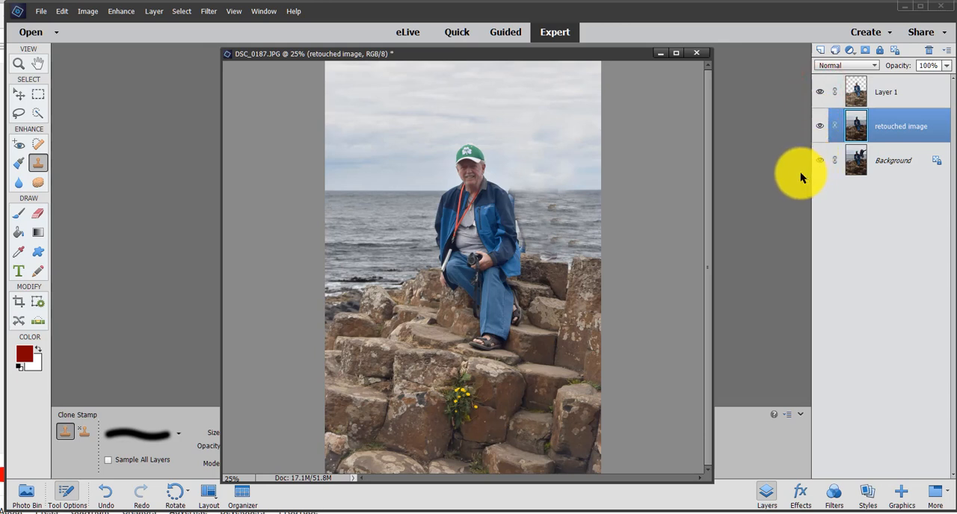